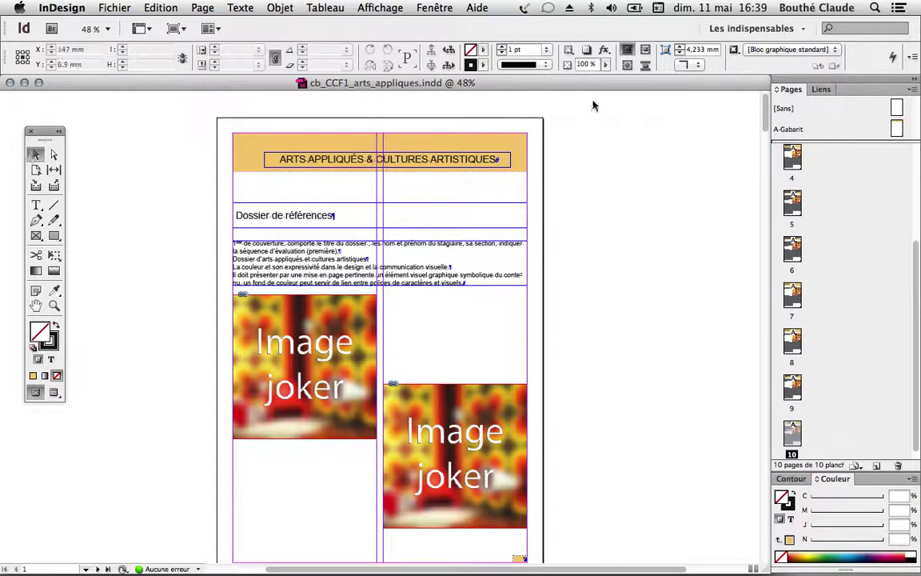
Reset the Les indispensables workspace to its default layout
{"action": "left_click", "coordinate": [448, 7]}
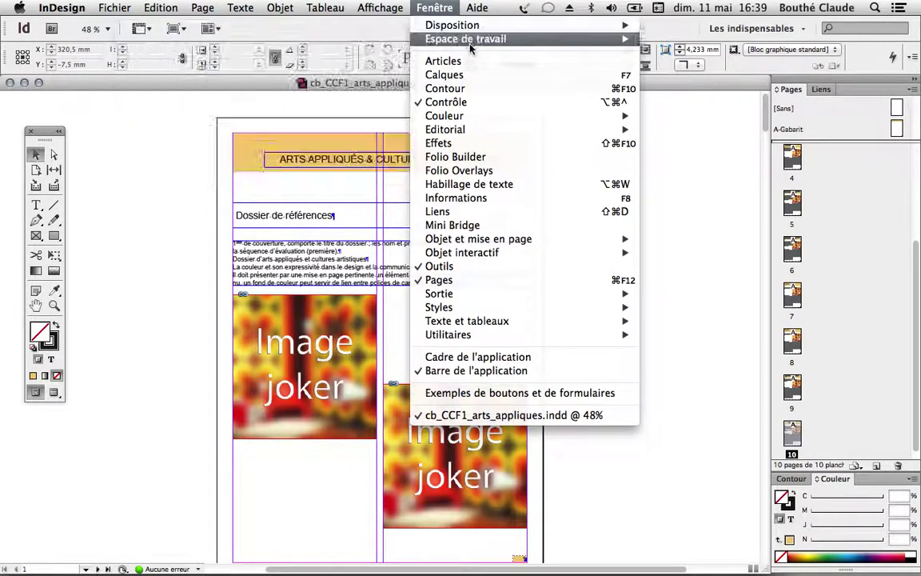
{"action": "mouse_move", "coordinate": [576, 39]}
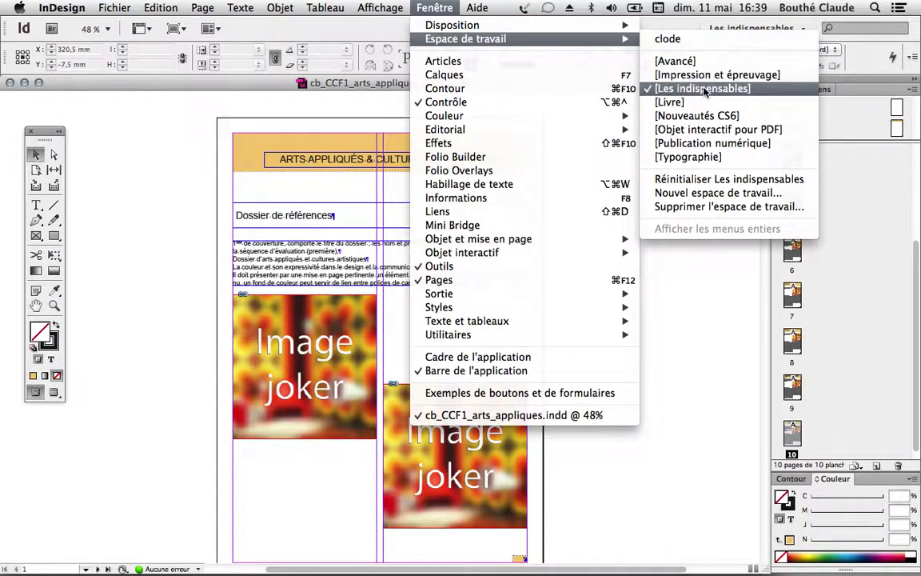
{"action": "left_click", "coordinate": [684, 180]}
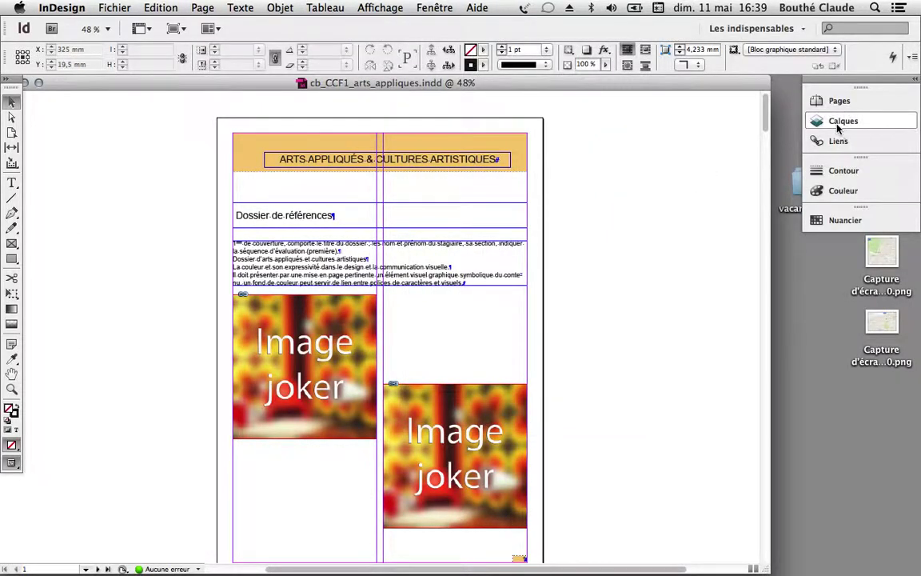
Display the page thumbnails, enlarge their list to show more pages, and go to page 1 of the document
{"action": "left_click", "coordinate": [839, 124]}
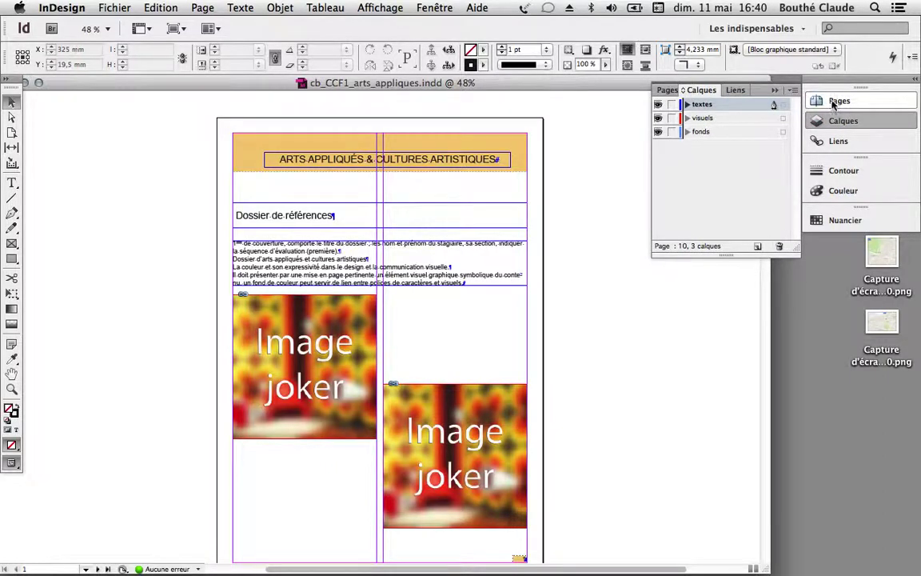
{"action": "left_click", "coordinate": [834, 102]}
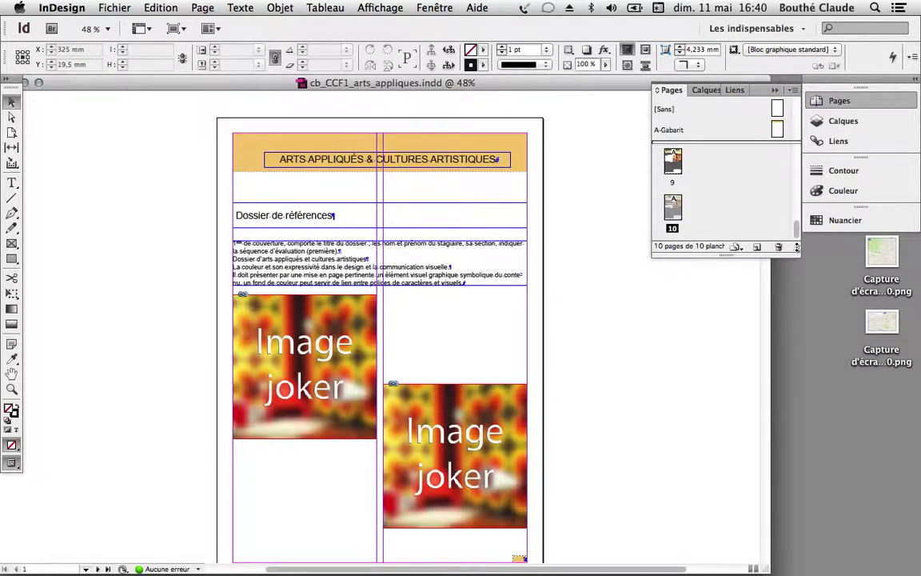
{"action": "left_click_drag", "start_coordinate": [796, 247], "coordinate": [811, 506]}
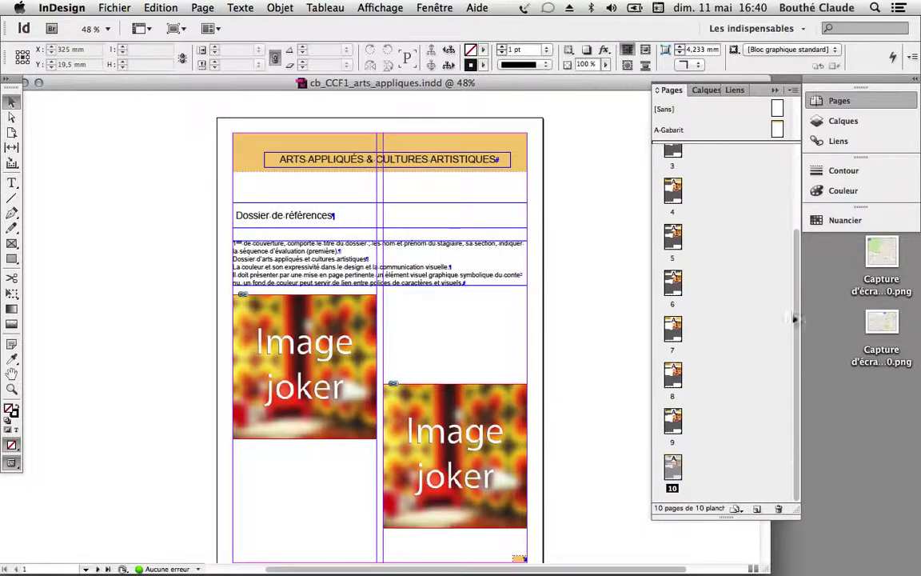
{"action": "left_click_drag", "start_coordinate": [800, 307], "coordinate": [784, 182]}
{"action": "double_click", "coordinate": [673, 164]}
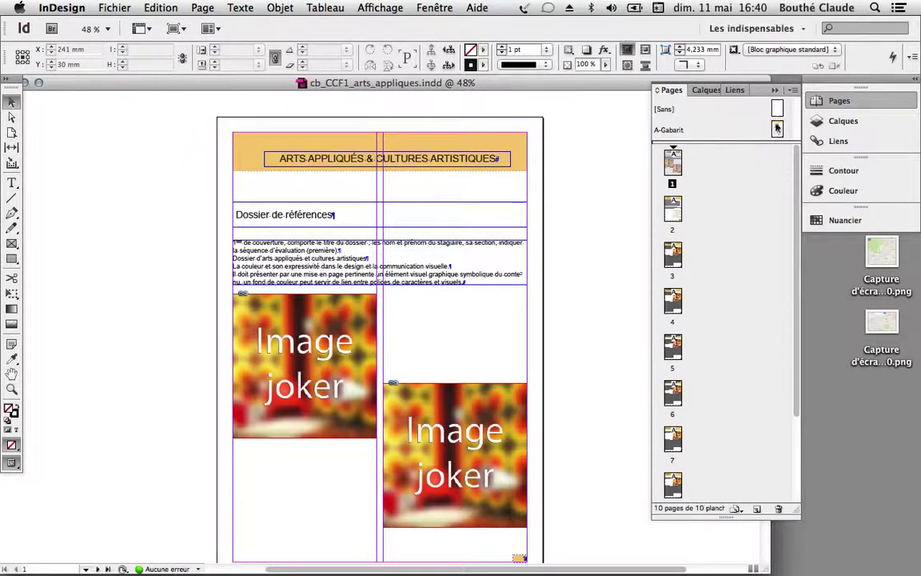
Review the document's layers and colour swatches, and return to the page thumbnails
{"action": "left_click", "coordinate": [843, 121]}
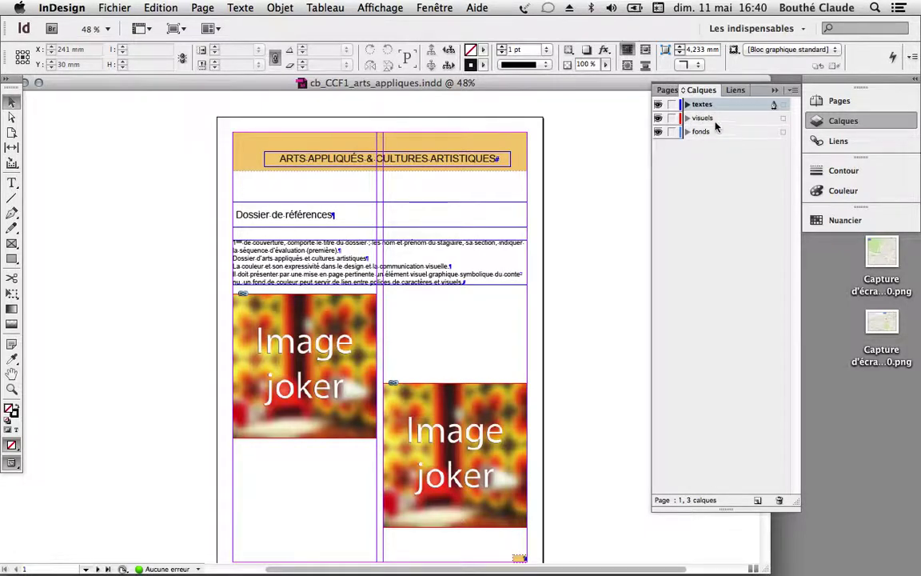
{"action": "left_click", "coordinate": [837, 103]}
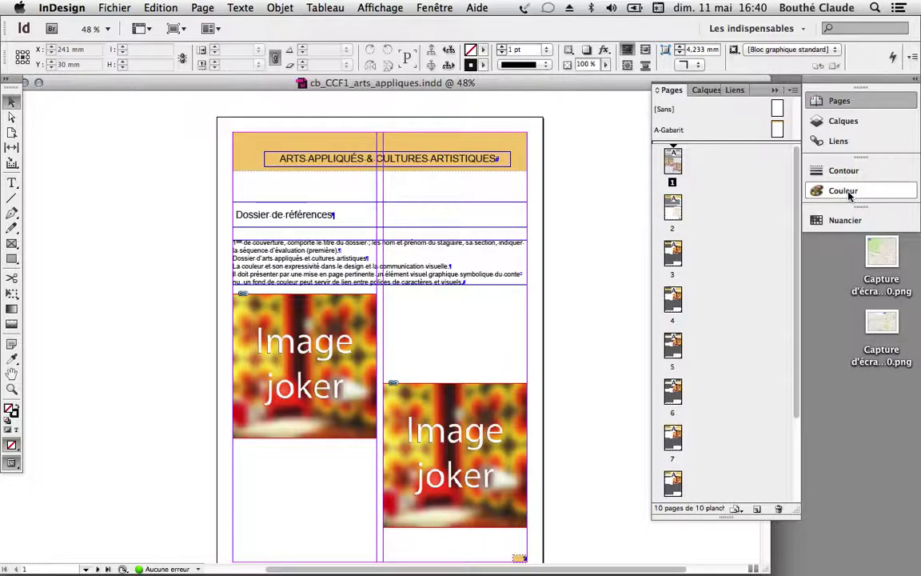
{"action": "left_click", "coordinate": [848, 221]}
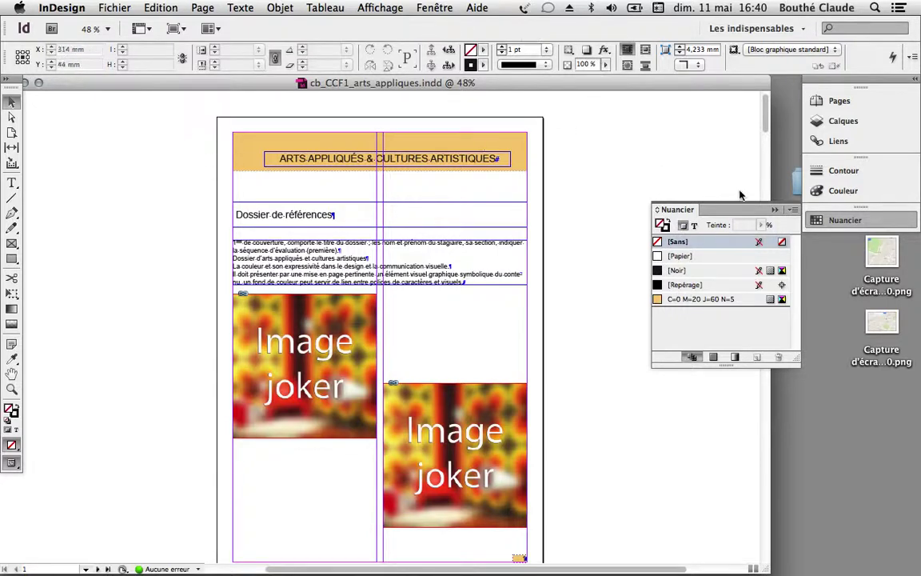
{"action": "left_click", "coordinate": [838, 101]}
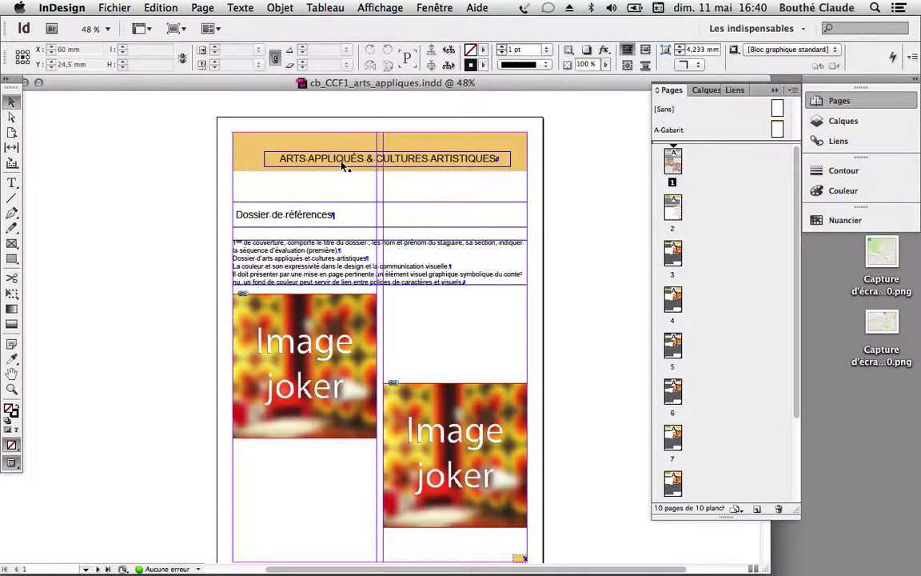
Move the ARTS APPLIQUÉS & CULTURES ARTISTIQUES text frame partly off the left edge of page 1 and extend its height to about 37 mm
{"action": "left_click_drag", "start_coordinate": [346, 160], "coordinate": [175, 175]}
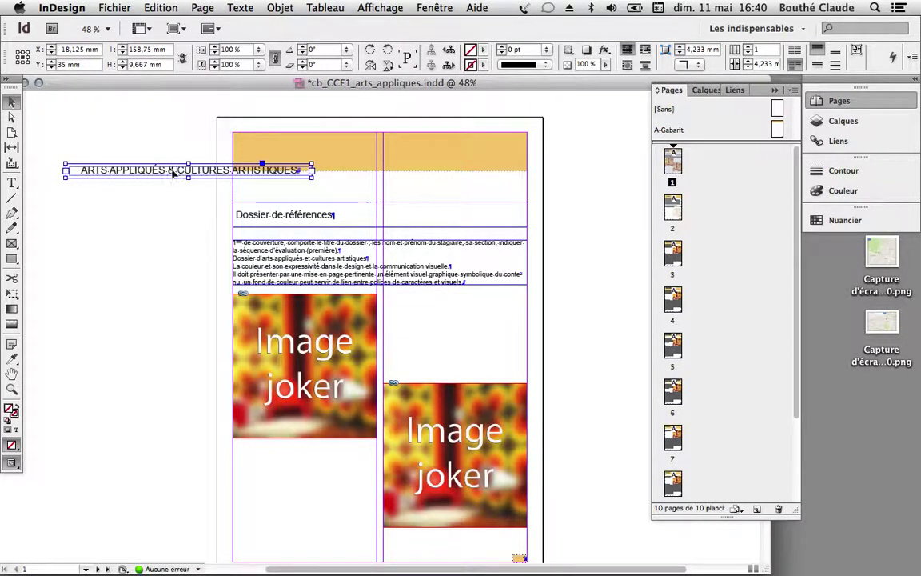
{"action": "left_click", "coordinate": [13, 183]}
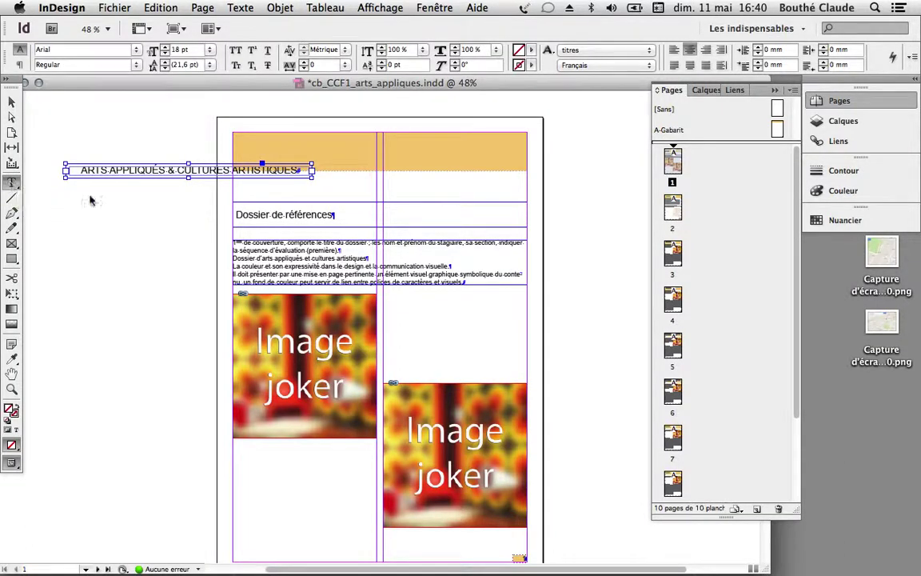
{"action": "left_click", "coordinate": [78, 170]}
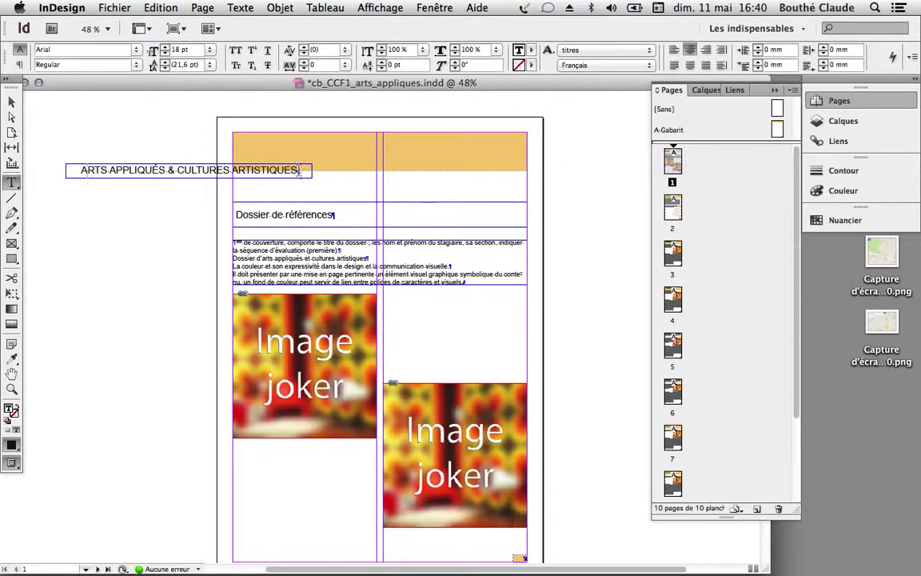
{"action": "left_click", "coordinate": [12, 102]}
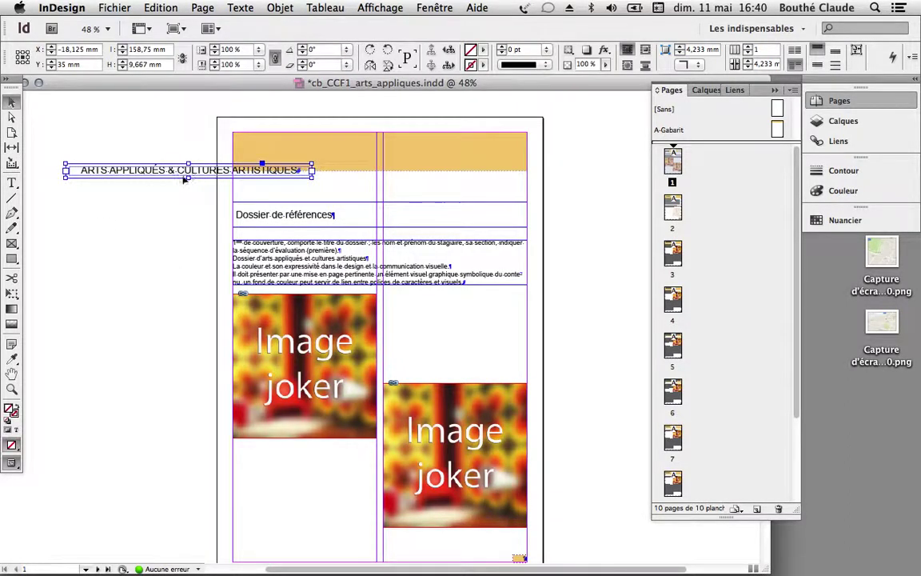
{"action": "left_click_drag", "start_coordinate": [188, 180], "coordinate": [188, 220]}
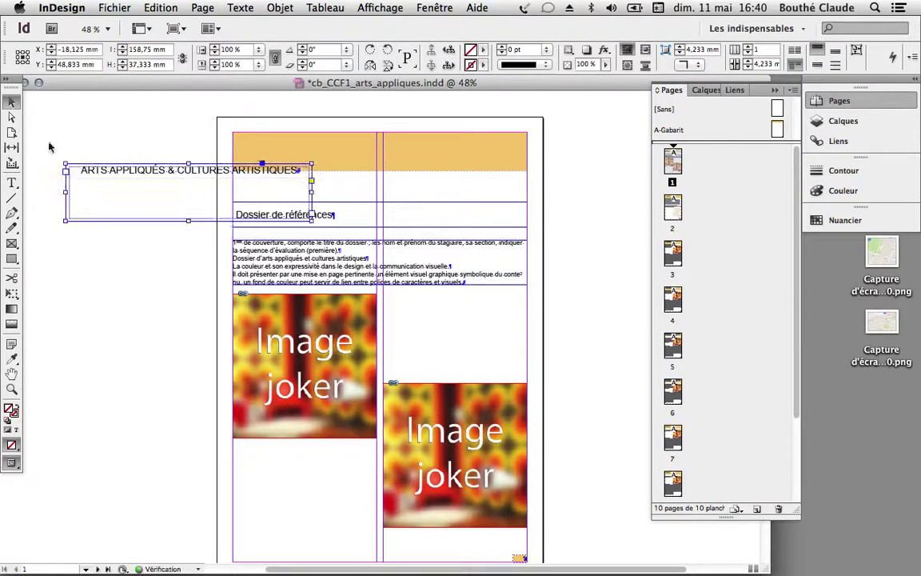
Add a second line reading "Candidat" below the title in the enlarged text frame
{"action": "left_click", "coordinate": [12, 183]}
{"action": "left_click", "coordinate": [302, 171]}
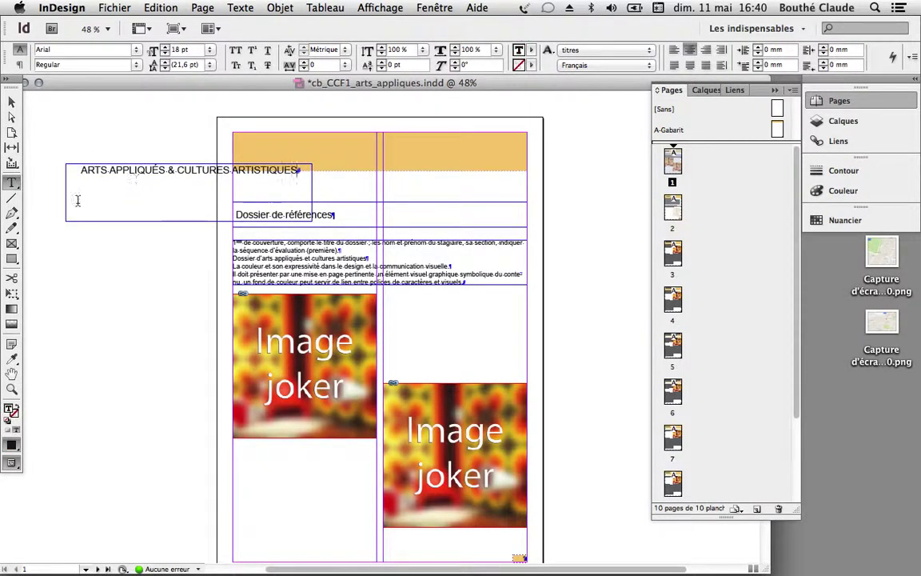
{"action": "key", "text": "Return"}
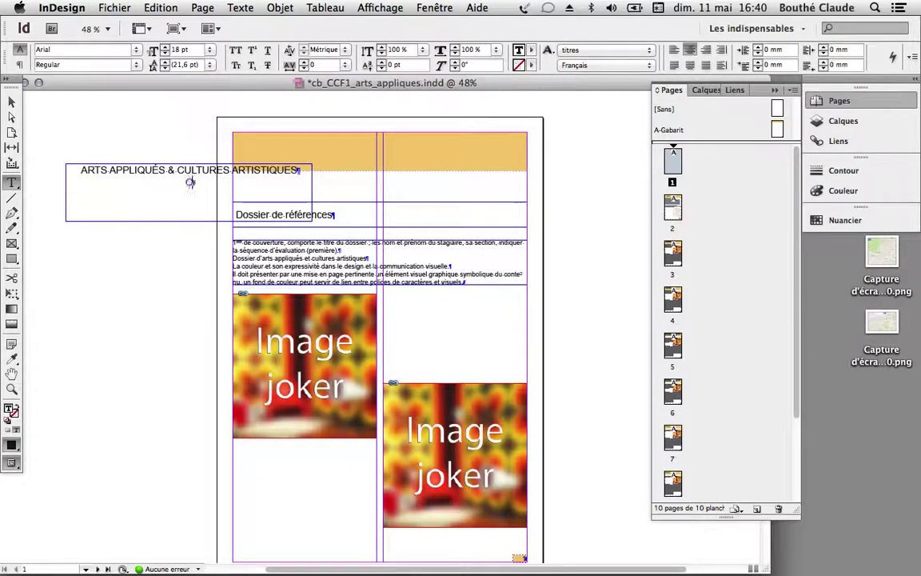
{"action": "type", "text": "Candidat"}
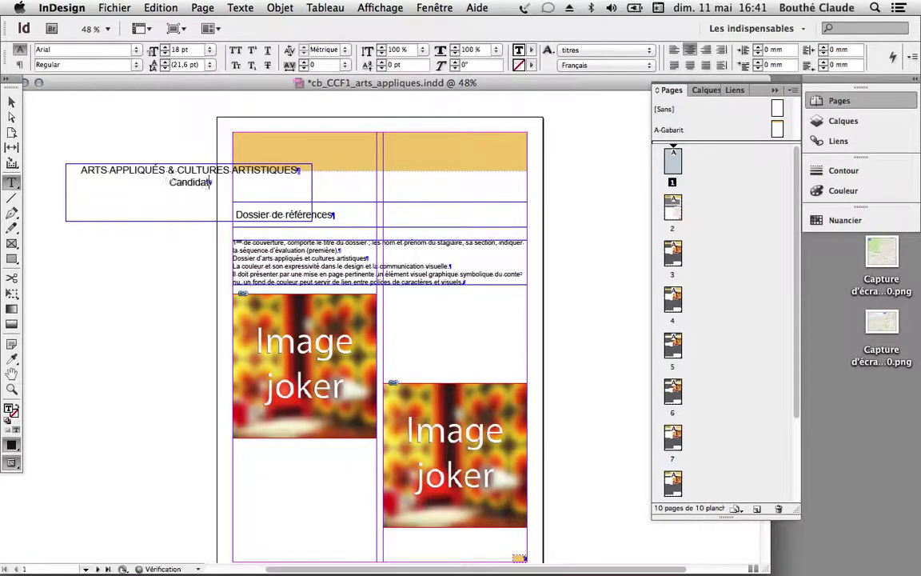
Move the left Image joker picture to about X 2.5 mm, Y 169 mm, partly off the page
{"action": "left_click", "coordinate": [12, 102]}
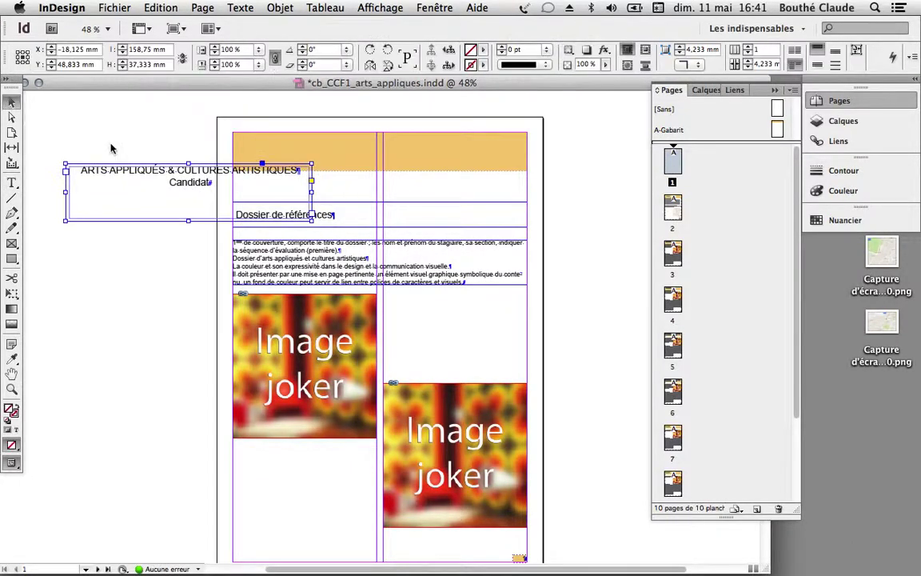
{"action": "left_click", "coordinate": [264, 260]}
{"action": "left_click_drag", "start_coordinate": [276, 331], "coordinate": [193, 343]}
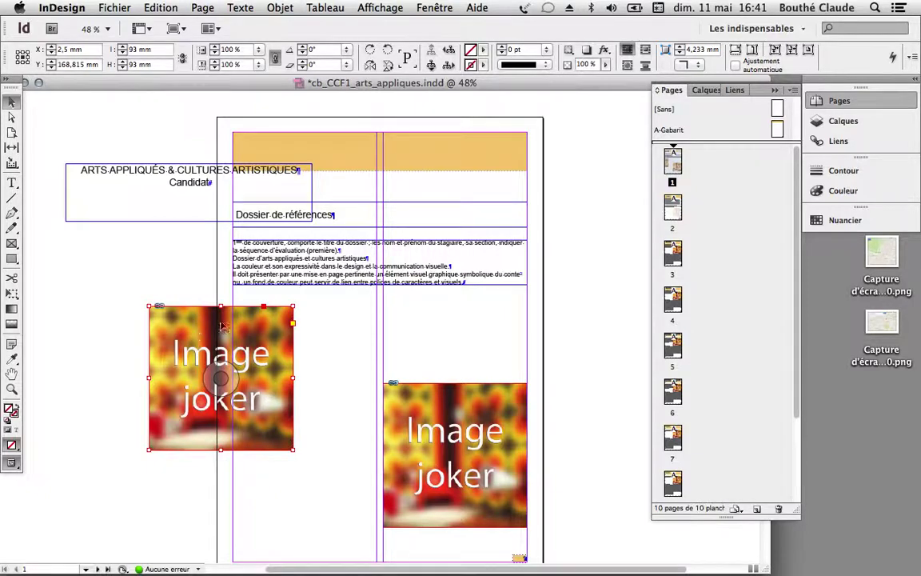
Switch to Safari and search Google for "affiche toscani"
{"action": "mouse_move", "coordinate": [272, 560]}
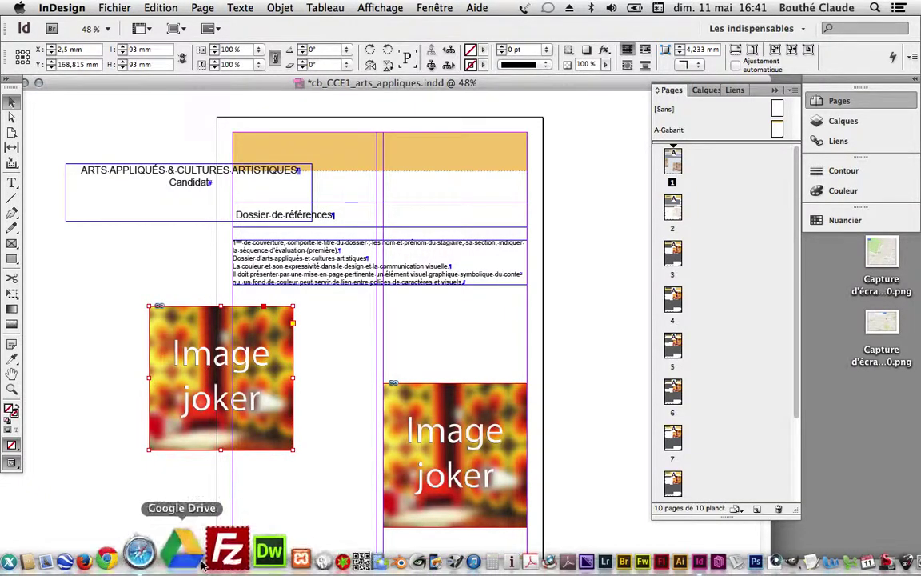
{"action": "left_click", "coordinate": [175, 551]}
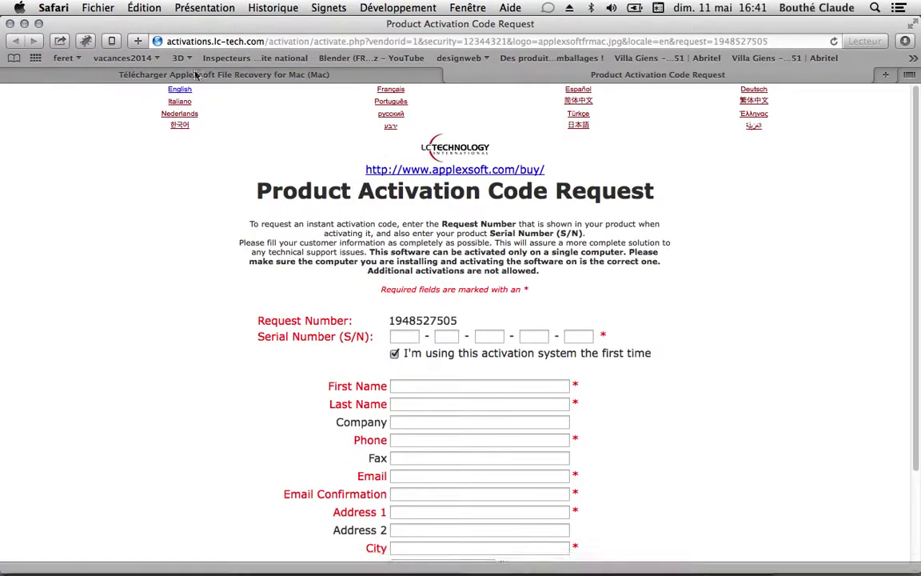
{"action": "left_click", "coordinate": [495, 41]}
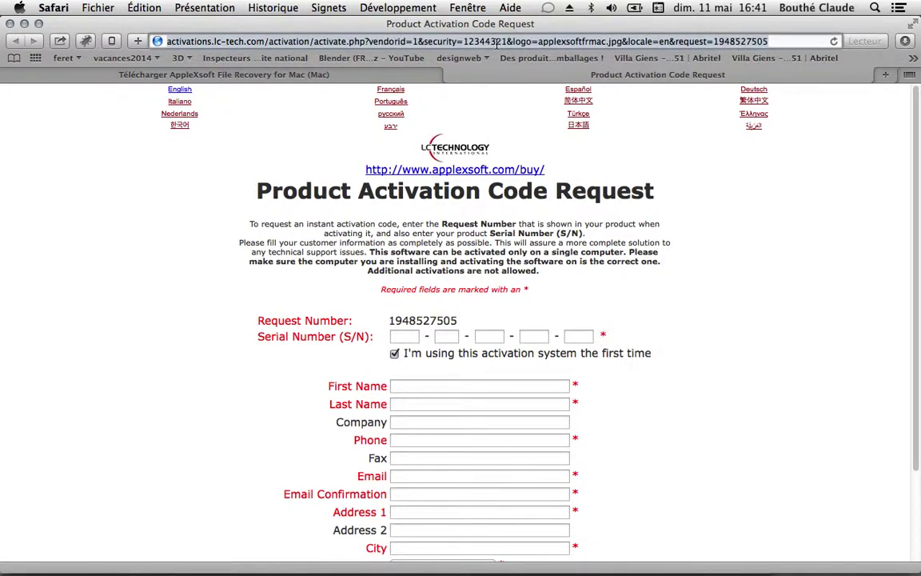
{"action": "type", "text": "affiche"}
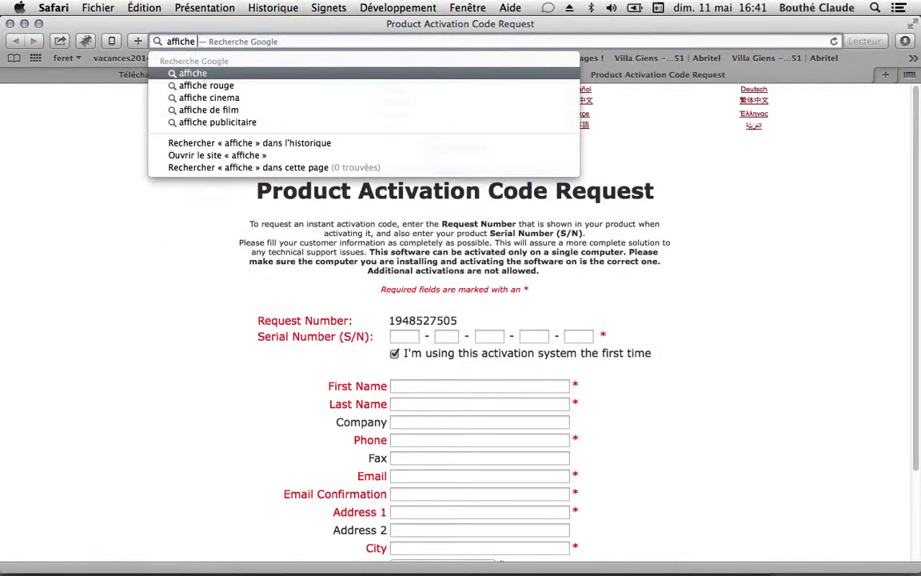
{"action": "type", "text": " toscani"}
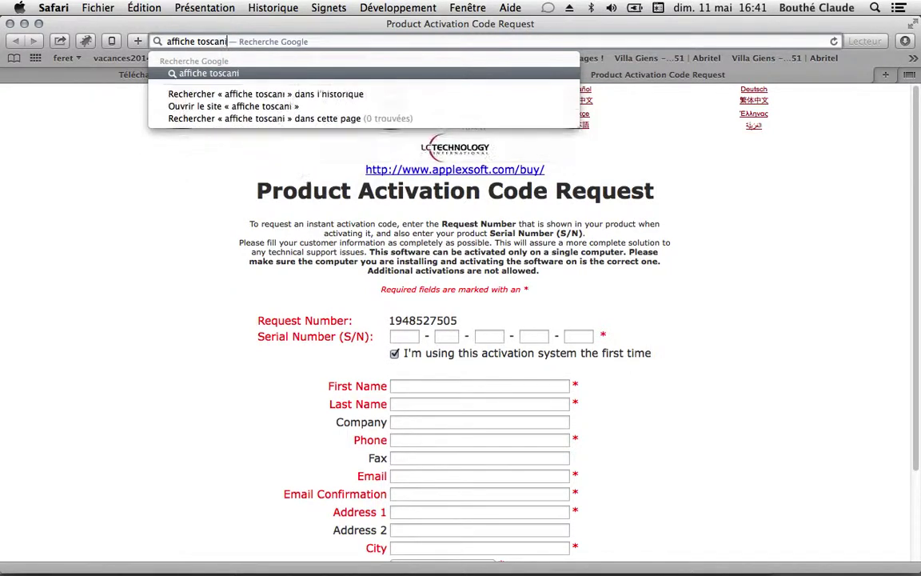
{"action": "key", "text": "Return"}
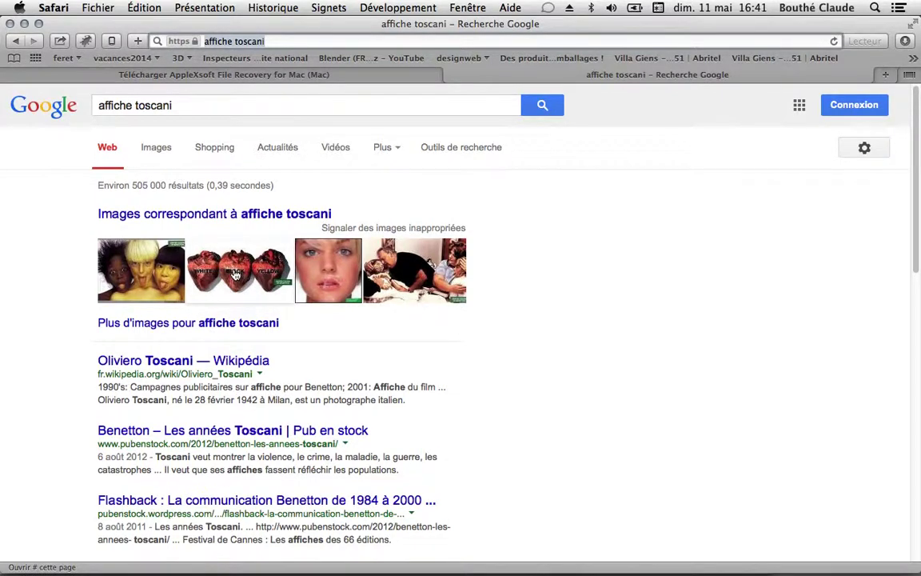
From the image results, open the full-size Benetton poster of the baby held against a red cardigan
{"action": "left_click", "coordinate": [157, 150]}
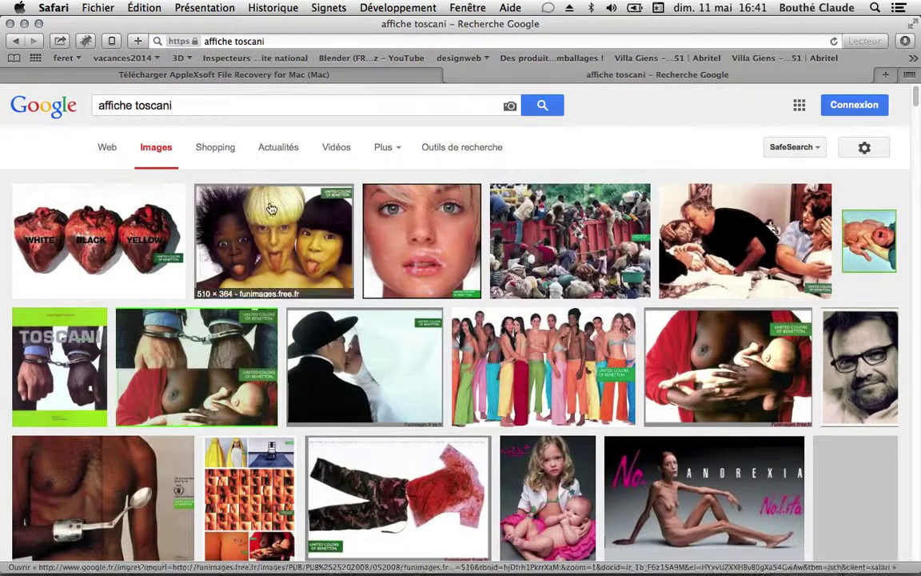
{"action": "scroll", "coordinate": [272, 204], "scroll_direction": "down", "scroll_amount": 1}
{"action": "left_click", "coordinate": [744, 352]}
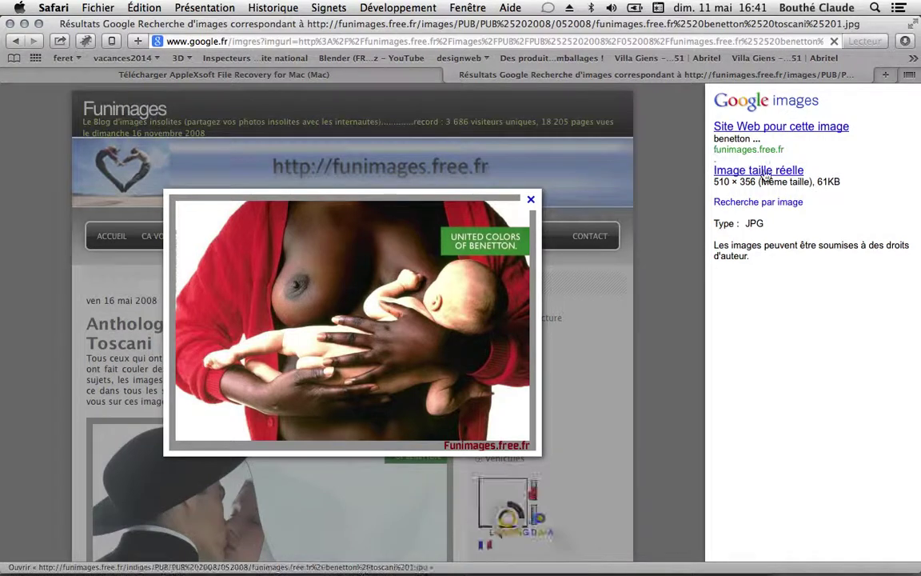
{"action": "left_click", "coordinate": [766, 176]}
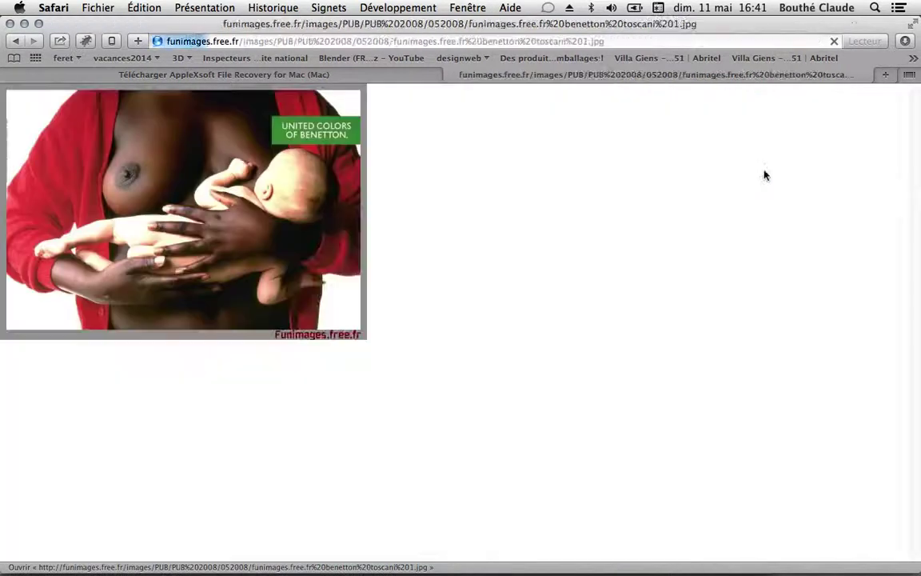
Start saving the Benetton poster image and choose Documents > CCF1_arts_appliqués > Links as the destination folder
{"action": "right_click", "coordinate": [248, 152]}
{"action": "left_click", "coordinate": [290, 192]}
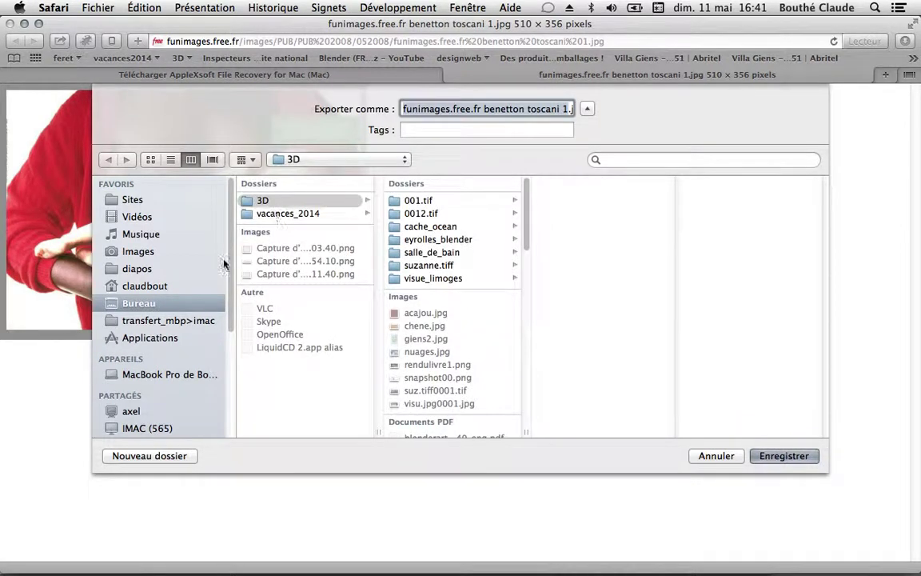
{"action": "left_click", "coordinate": [144, 285]}
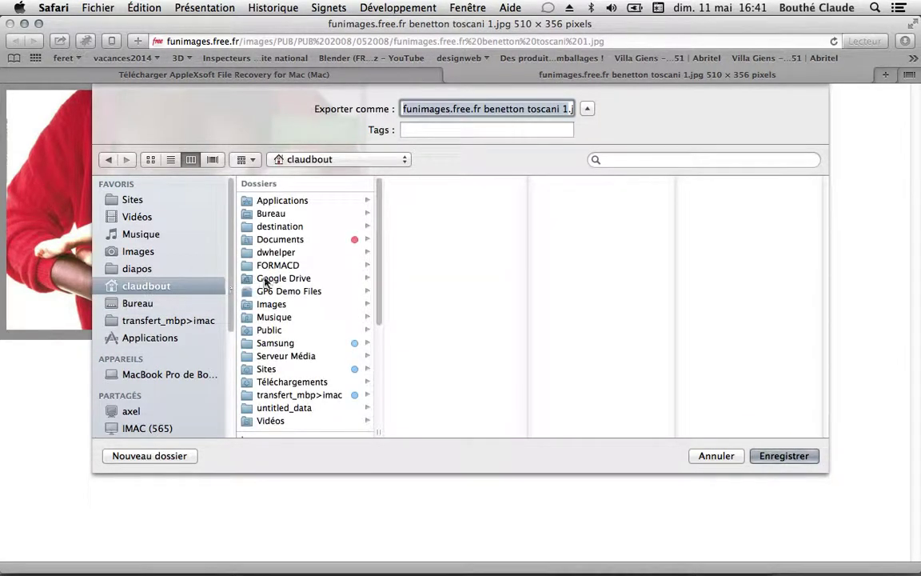
{"action": "left_click", "coordinate": [296, 253]}
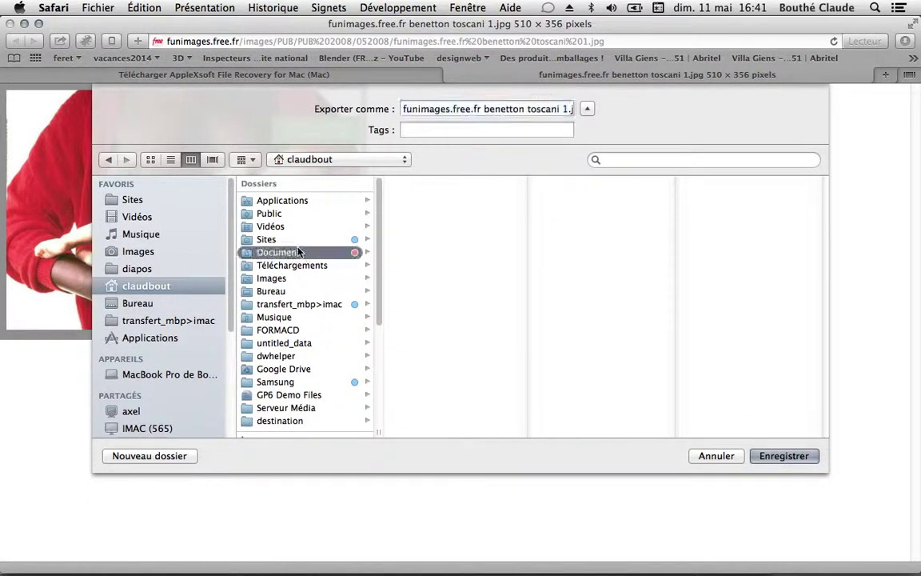
{"action": "left_click", "coordinate": [489, 332]}
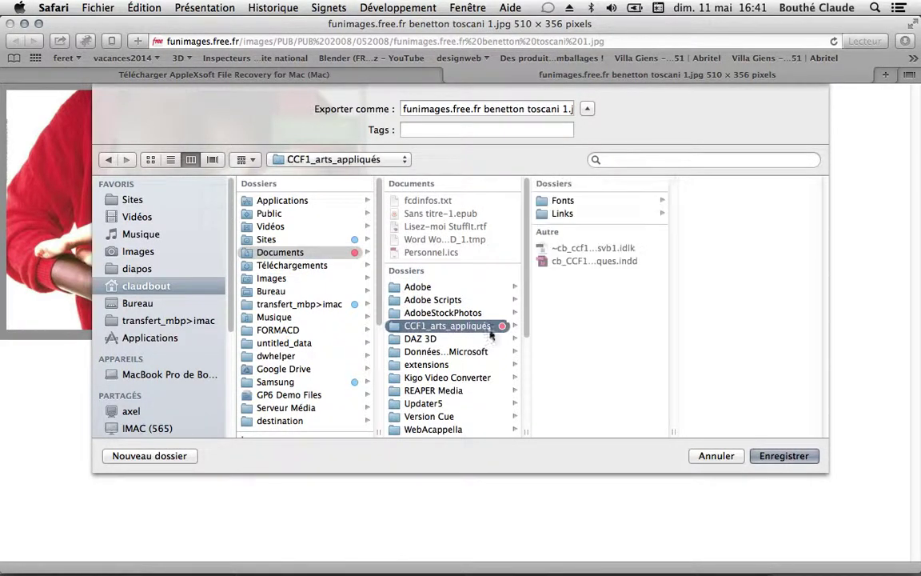
{"action": "left_click", "coordinate": [561, 215]}
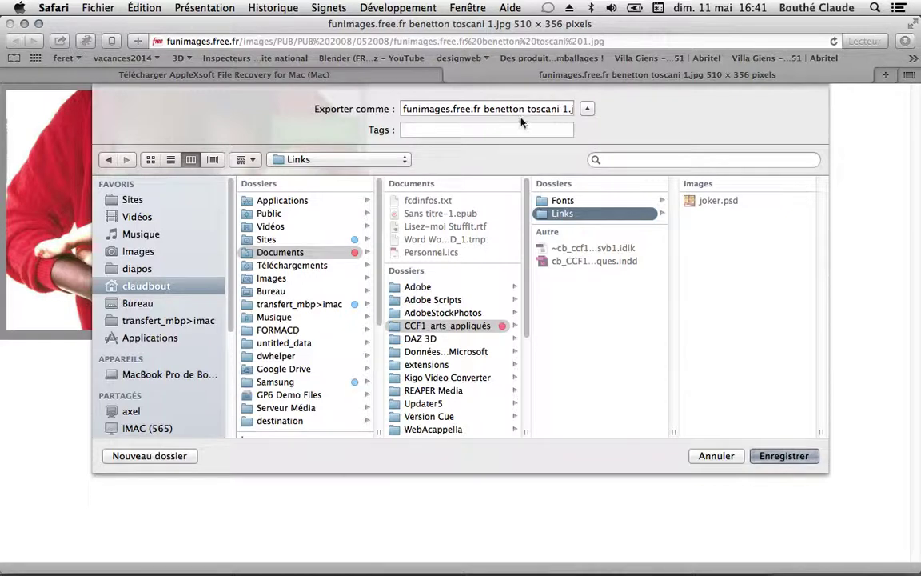
Name the image toscani_benetton1.jpg and save it in the Links folder
{"action": "key", "text": "Tab"}
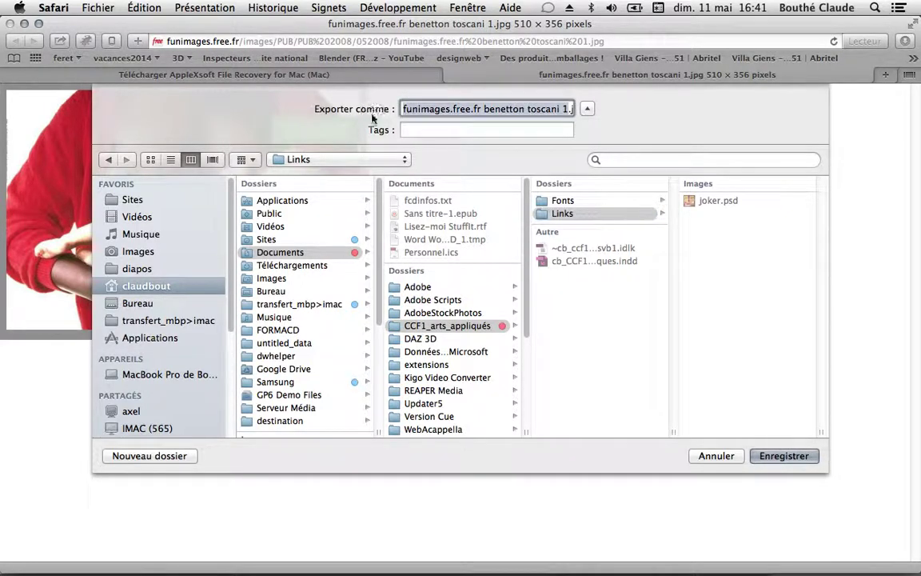
{"action": "type", "text": "tos"}
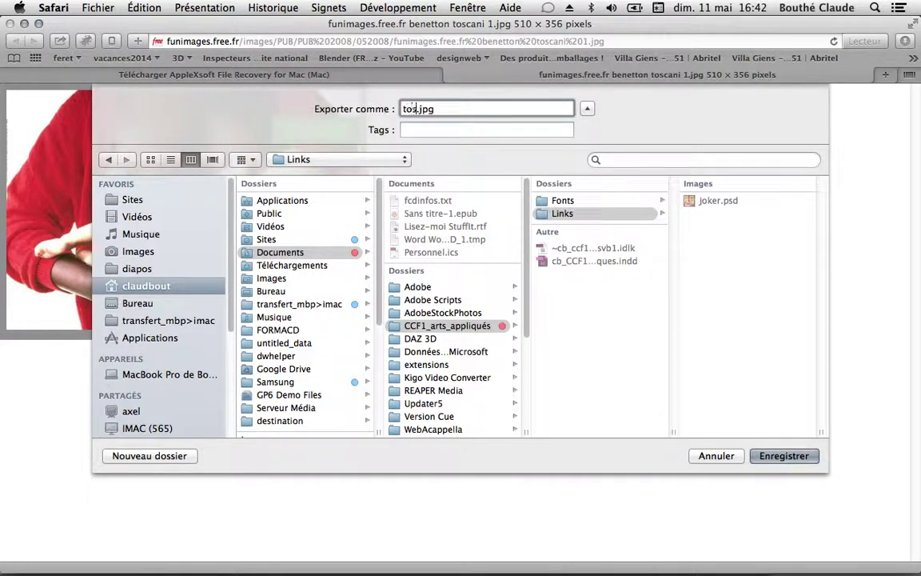
{"action": "type", "text": "cani_benetton"}
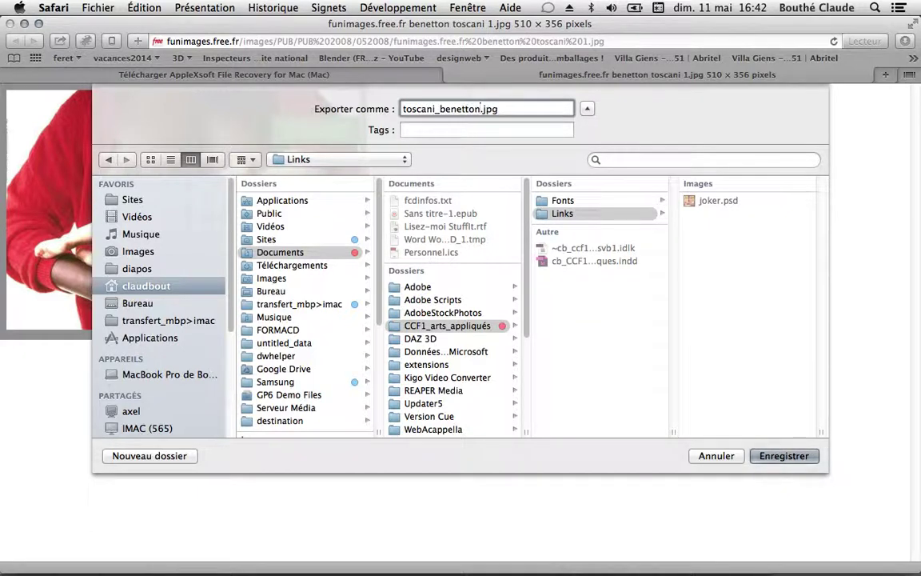
{"action": "type", "text": "1"}
{"action": "left_click", "coordinate": [769, 461]}
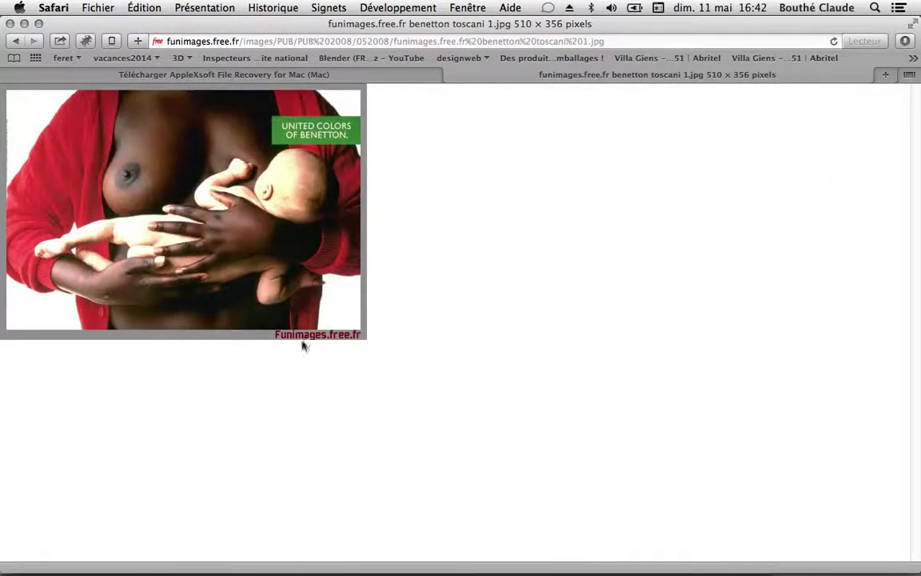
Switch to InDesign and move the left Image joker picture back inside the left column, at X 56.5 mm
{"action": "mouse_move", "coordinate": [244, 552]}
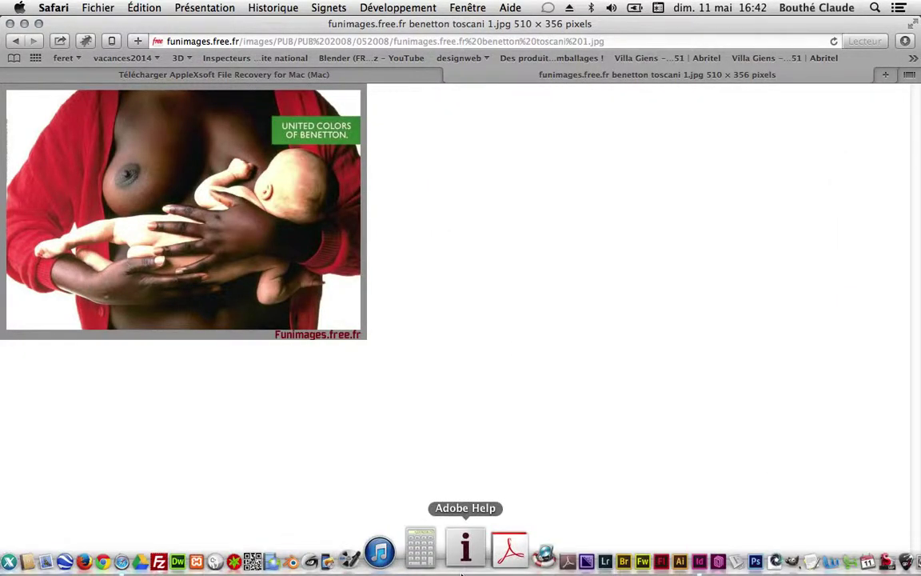
{"action": "left_click", "coordinate": [646, 552]}
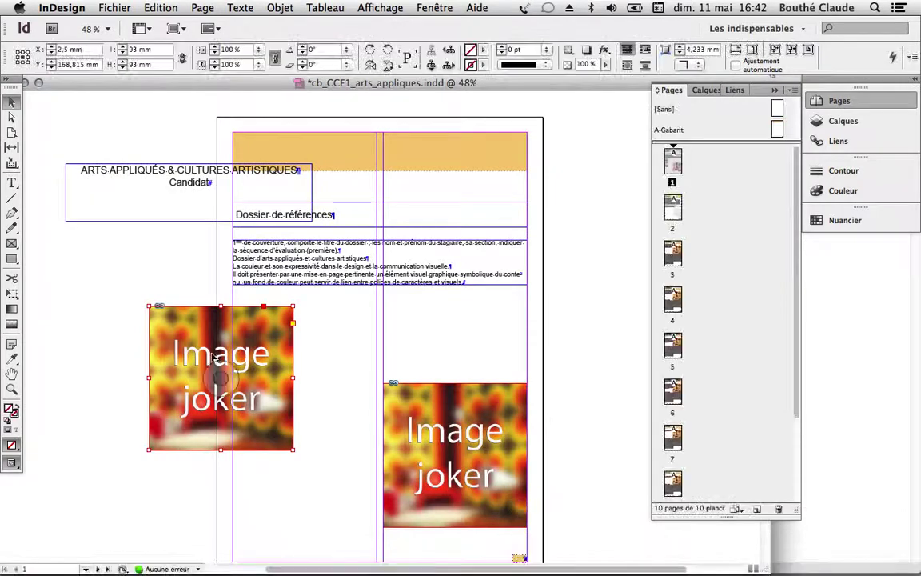
{"action": "left_click_drag", "start_coordinate": [192, 313], "coordinate": [292, 326]}
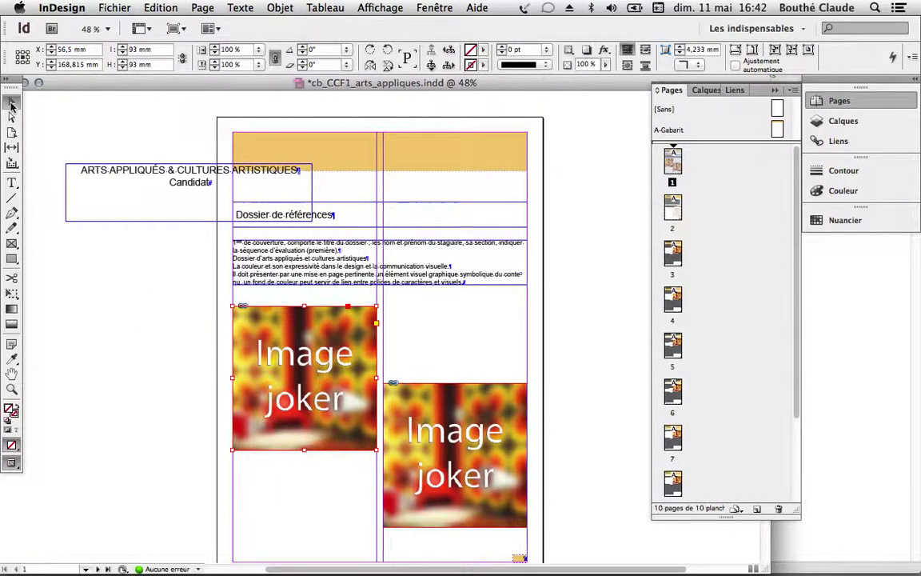
Import toscani_benetton1.jpg from the CCF1_arts_appliqués Links folder in place of the selected left joker picture
{"action": "left_click", "coordinate": [115, 8]}
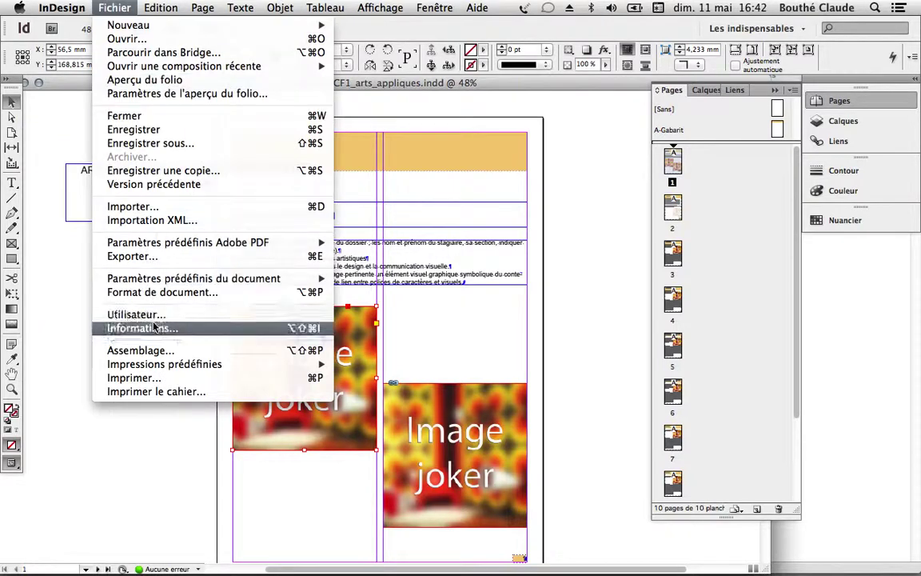
{"action": "left_click", "coordinate": [124, 208]}
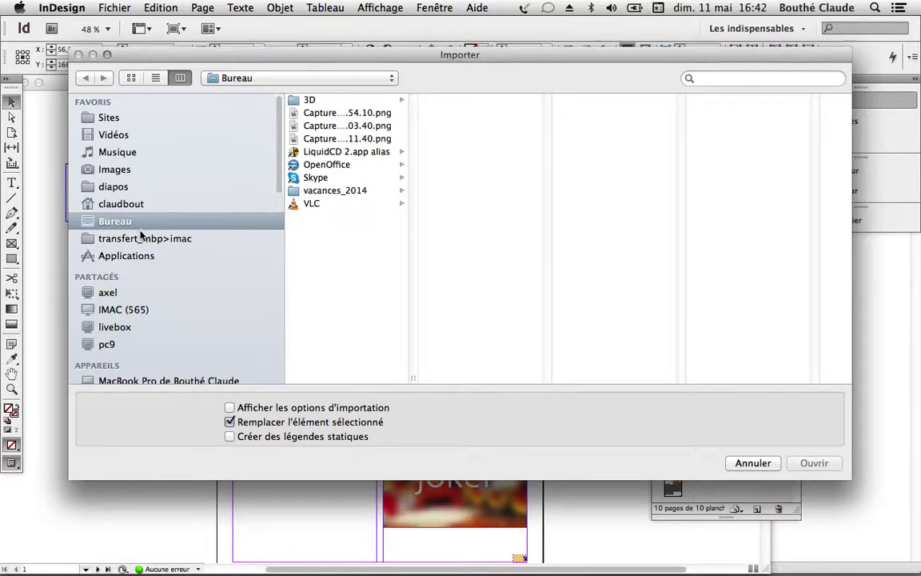
{"action": "left_click", "coordinate": [128, 204]}
{"action": "left_click", "coordinate": [304, 139]}
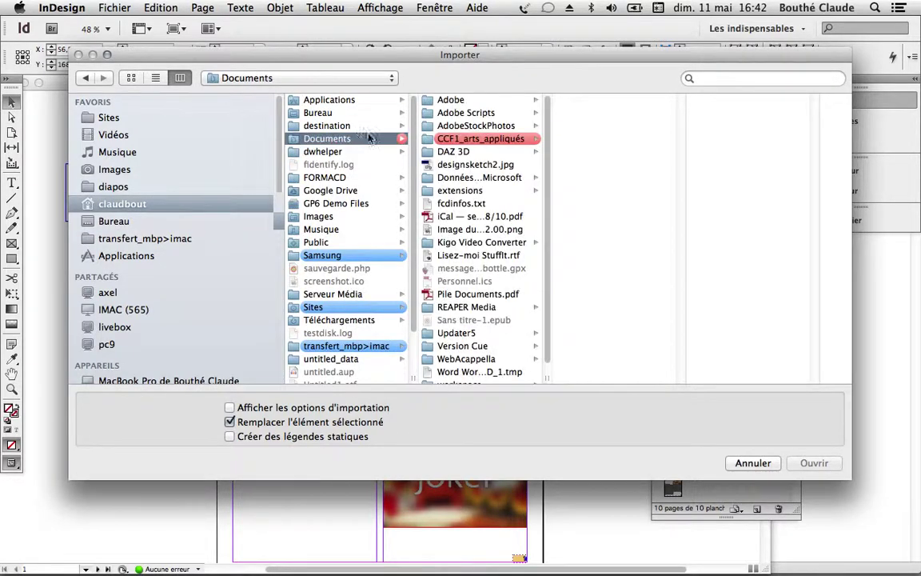
{"action": "left_click", "coordinate": [478, 139]}
{"action": "left_click", "coordinate": [569, 139]}
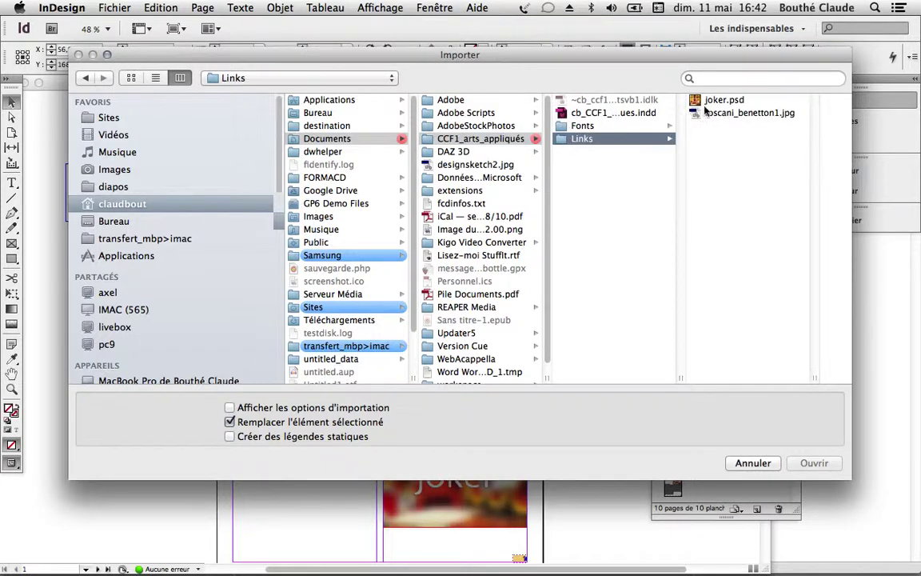
{"action": "left_click", "coordinate": [714, 114]}
{"action": "left_click", "coordinate": [814, 463]}
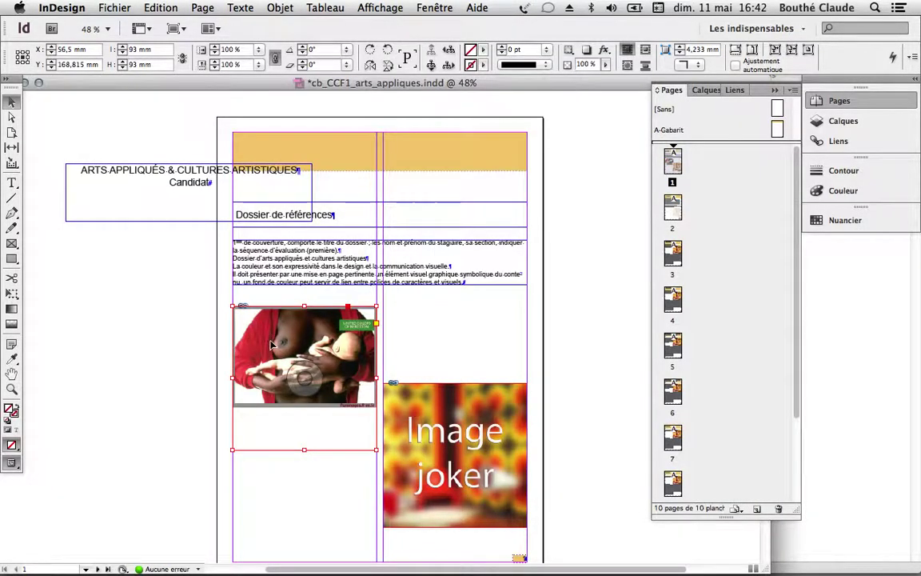
Move the poster frame partly off the page's left edge and enlarge it to about 180.5 × 117.7 mm
{"action": "left_click_drag", "start_coordinate": [293, 328], "coordinate": [171, 328]}
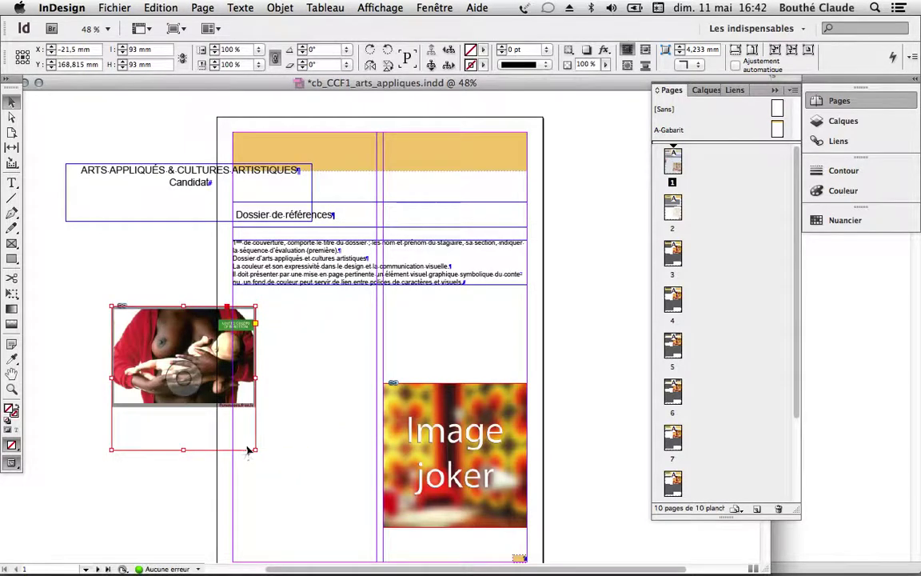
{"action": "left_click_drag", "start_coordinate": [256, 449], "coordinate": [392, 487]}
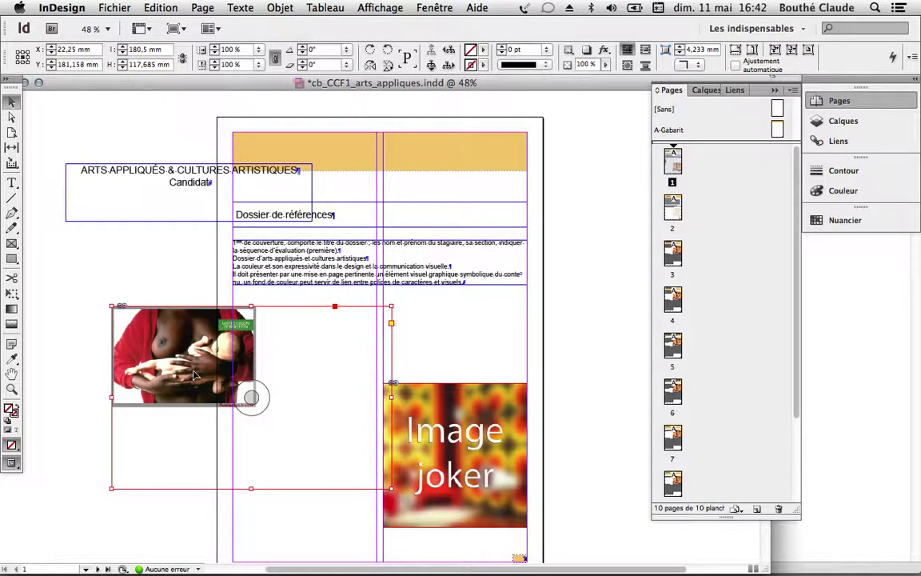
Fit the poster proportionally, with its frame about 168.6 × 117.7 mm, and move it to about X -5.75 mm, Y 167 mm
{"action": "right_click", "coordinate": [163, 352]}
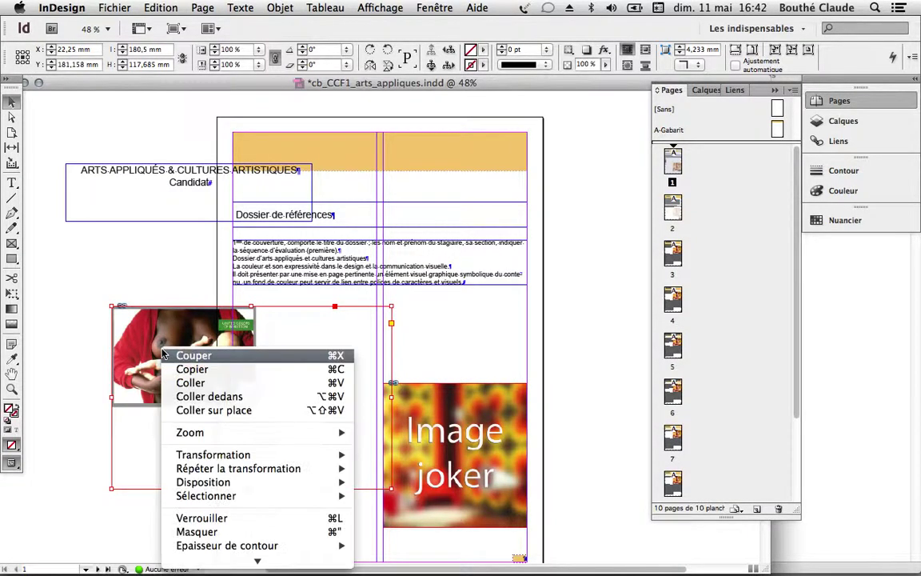
{"action": "scroll", "coordinate": [230, 545], "scroll_direction": "down", "scroll_amount": 5}
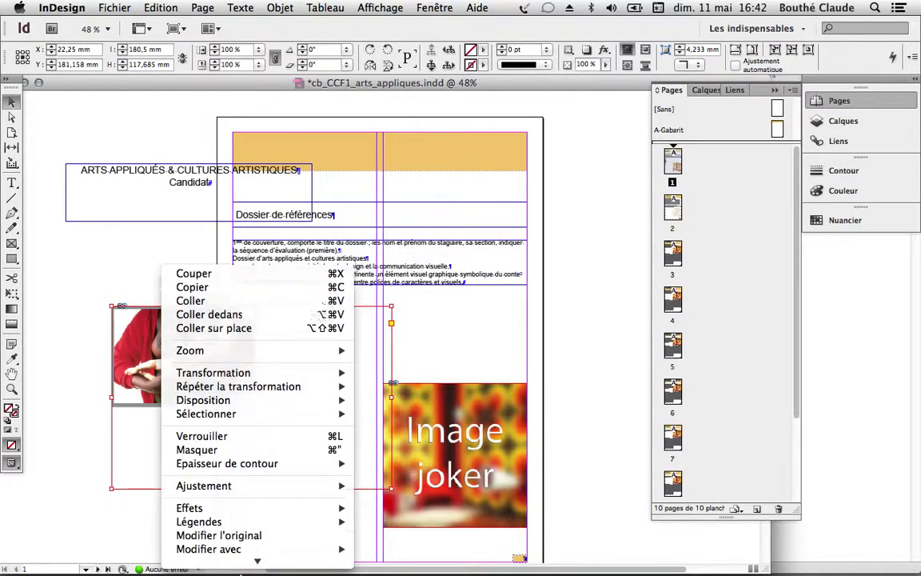
{"action": "mouse_move", "coordinate": [200, 390]}
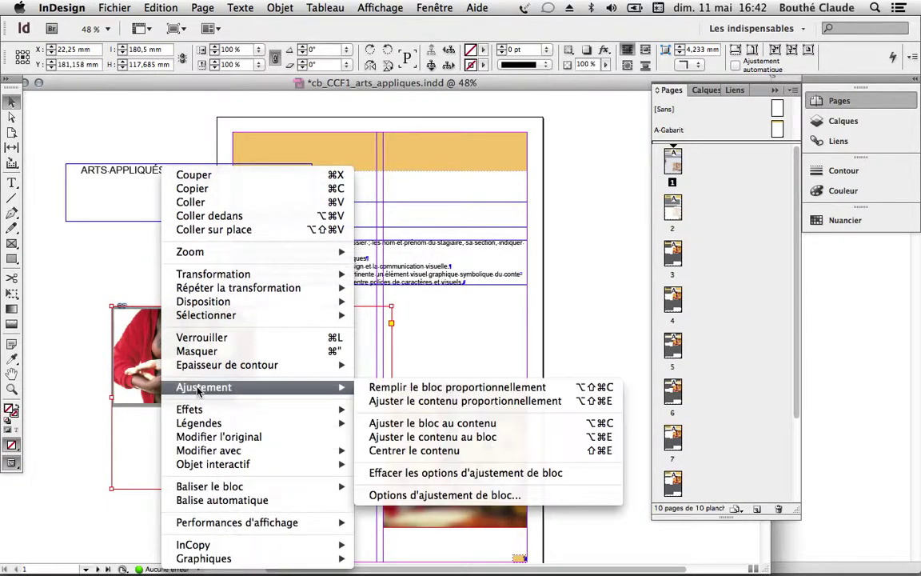
{"action": "left_click", "coordinate": [446, 403]}
{"action": "left_click_drag", "start_coordinate": [237, 390], "coordinate": [194, 368]}
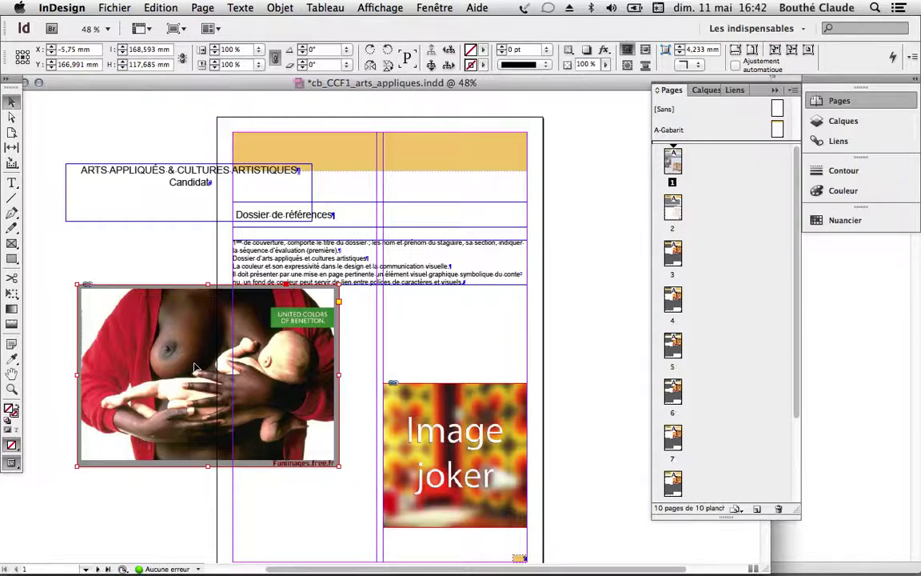
Delete the remaining Image joker picture in the right column
{"action": "left_click", "coordinate": [411, 402]}
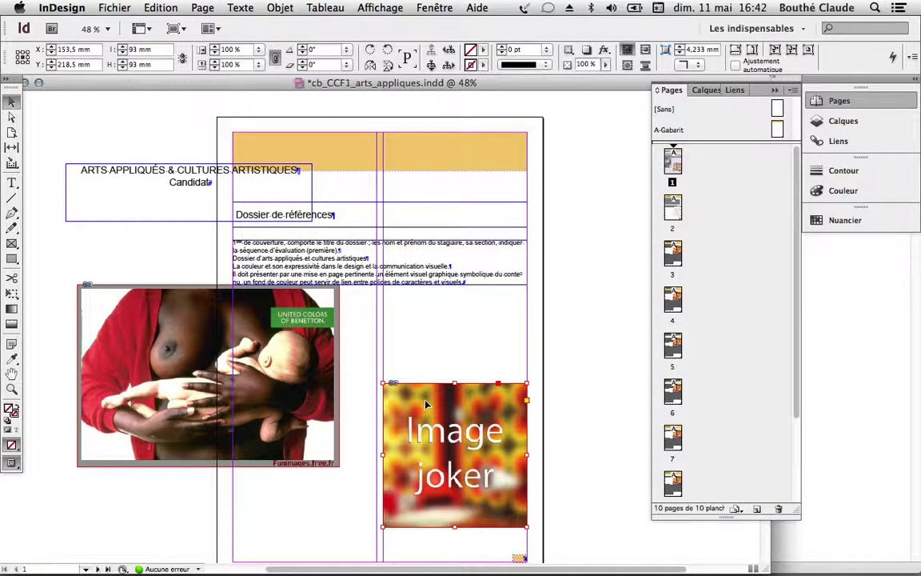
{"action": "right_click", "coordinate": [426, 406]}
{"action": "key", "text": "Escape"}
{"action": "key", "text": "Delete"}
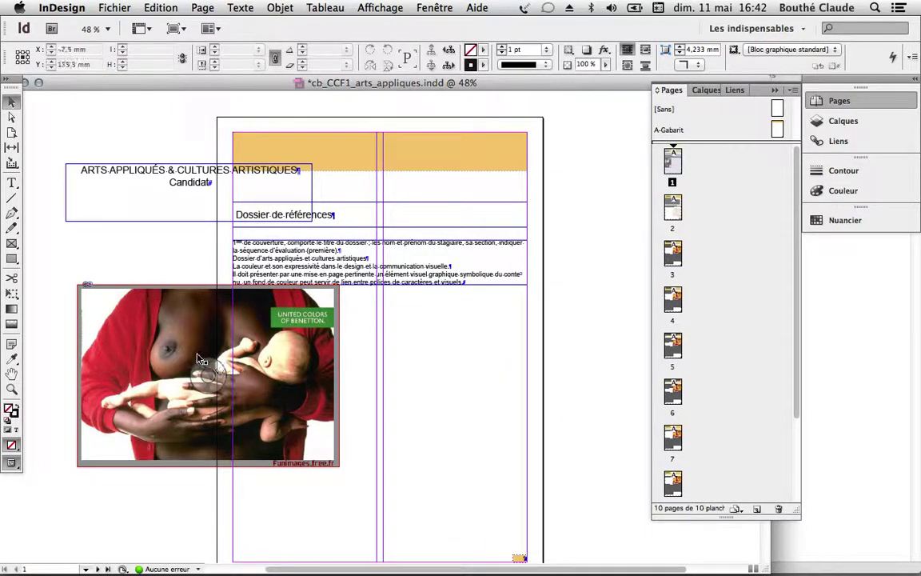
Move the poster onto the page below the description text, and the title frame over the orange band at about X 101.2 mm, Y 35 mm
{"action": "left_click_drag", "start_coordinate": [189, 329], "coordinate": [355, 146]}
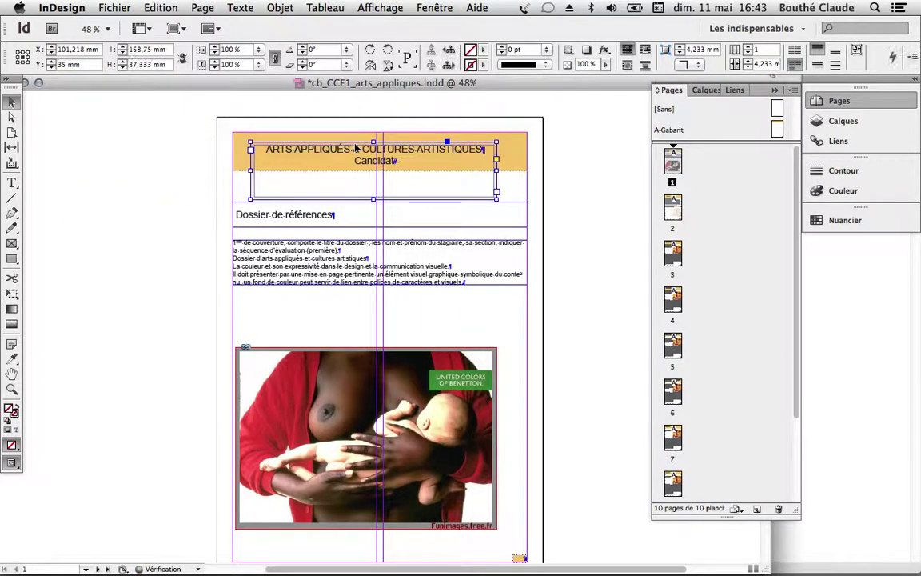
{"action": "left_click", "coordinate": [137, 160]}
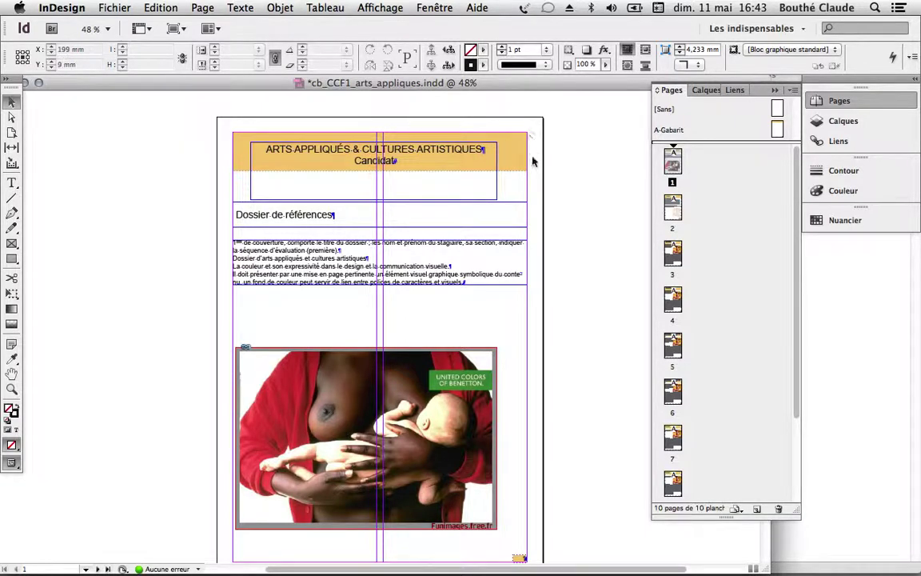
Enlarge the master page area of the page list and open the A-Gabarit master for editing
{"action": "left_click", "coordinate": [860, 98]}
{"action": "left_click", "coordinate": [860, 98]}
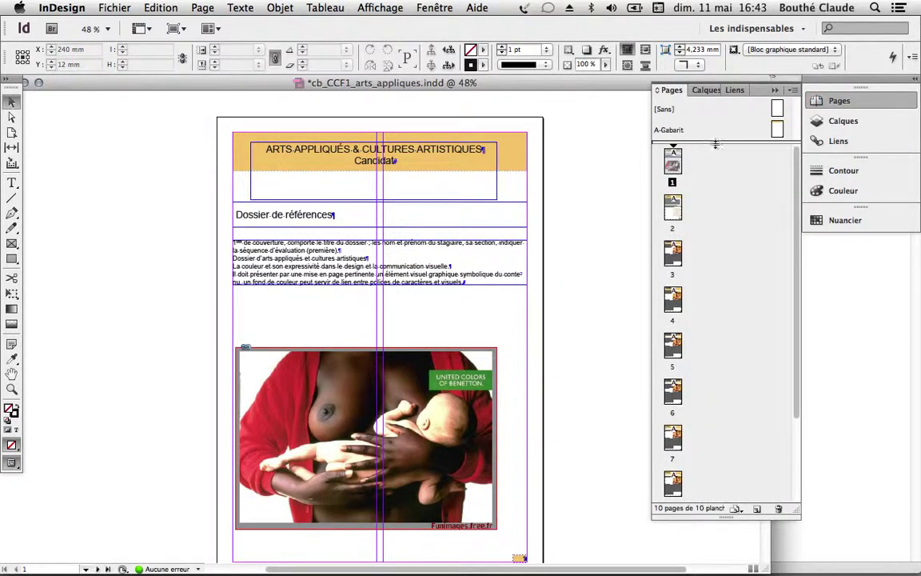
{"action": "left_click_drag", "start_coordinate": [716, 144], "coordinate": [716, 181]}
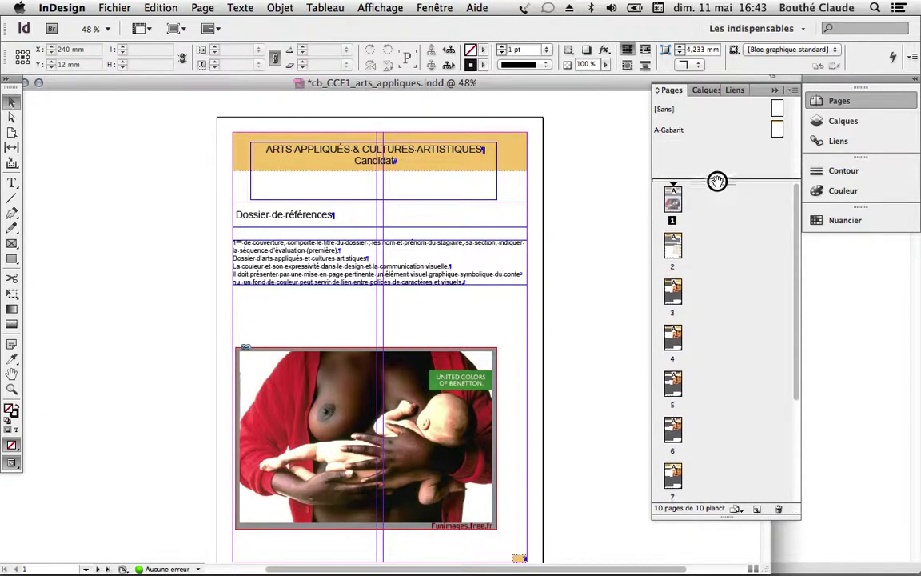
{"action": "double_click", "coordinate": [778, 130]}
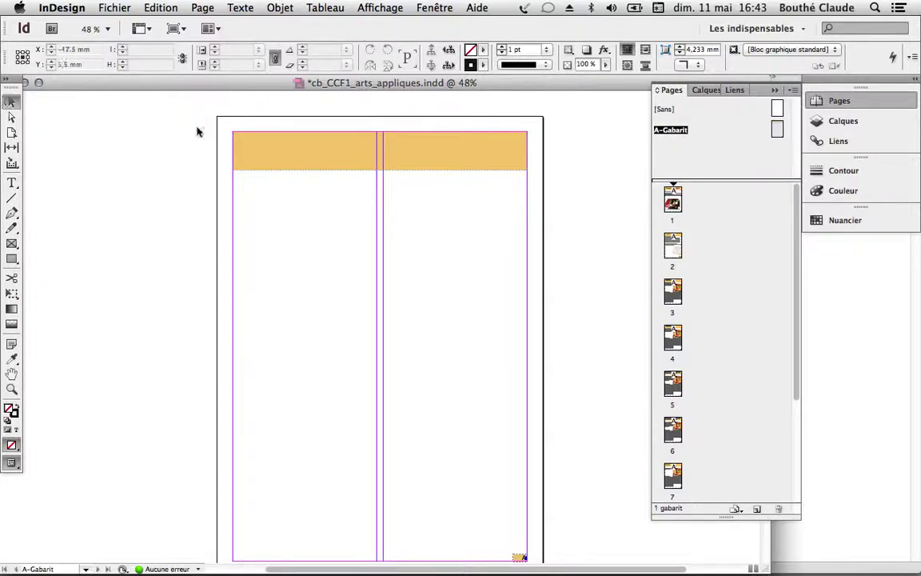
Change the swatch of the master's orange header band to the green C=75 M=0 J=75 N=5
{"action": "left_click", "coordinate": [324, 151]}
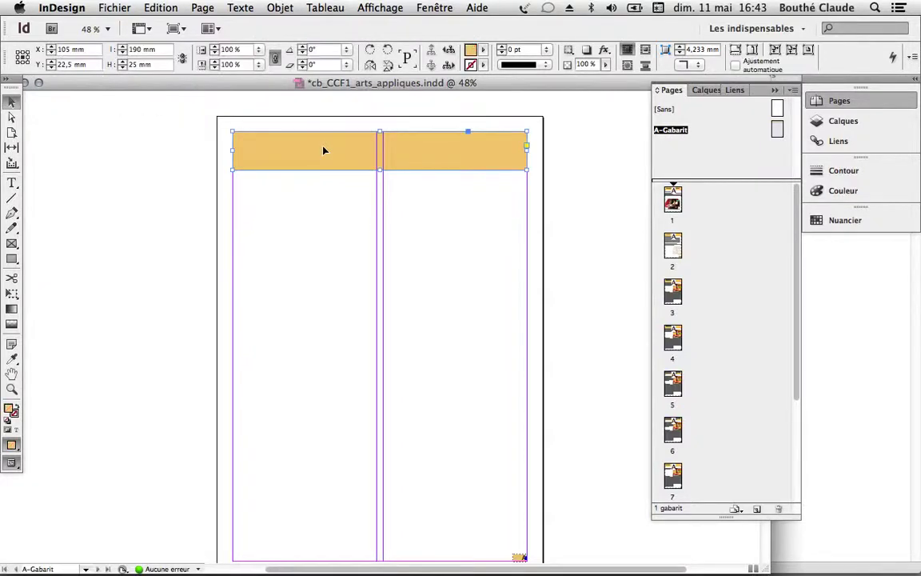
{"action": "left_click", "coordinate": [854, 220]}
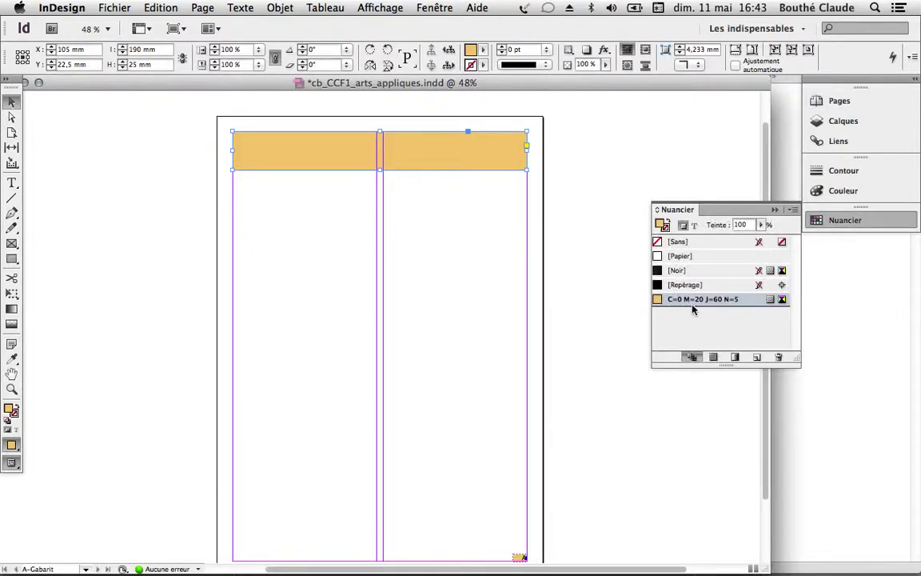
{"action": "double_click", "coordinate": [658, 301]}
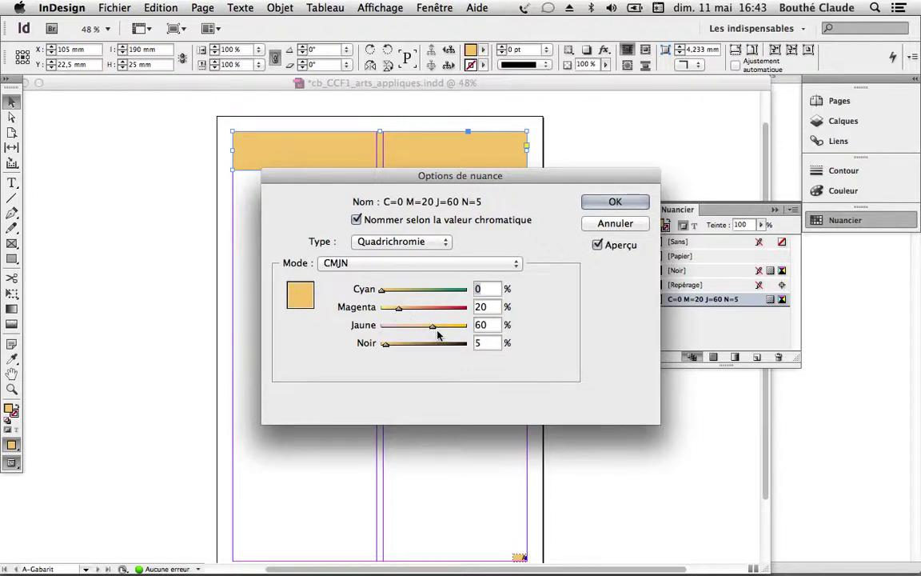
{"action": "left_click_drag", "start_coordinate": [433, 325], "coordinate": [446, 291]}
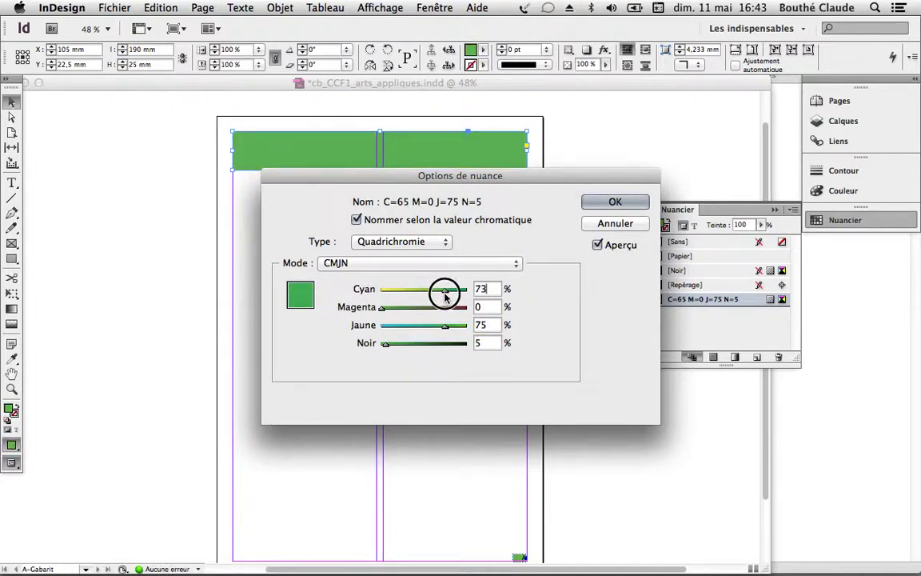
{"action": "left_click", "coordinate": [628, 204]}
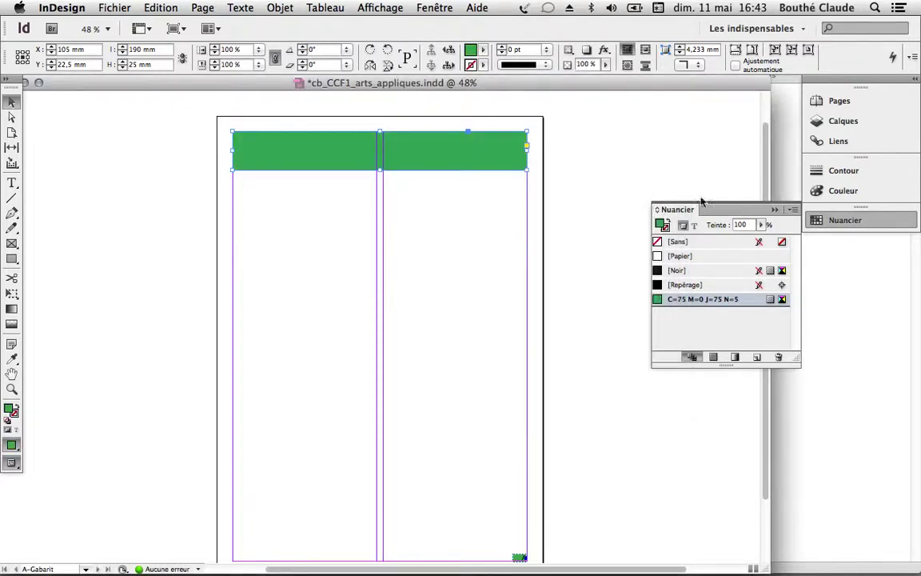
Return to page 1 and move the Benetton poster directly below the description text, against the right margin, at about X 114.9 mm, Y 175.6 mm
{"action": "left_click", "coordinate": [868, 107]}
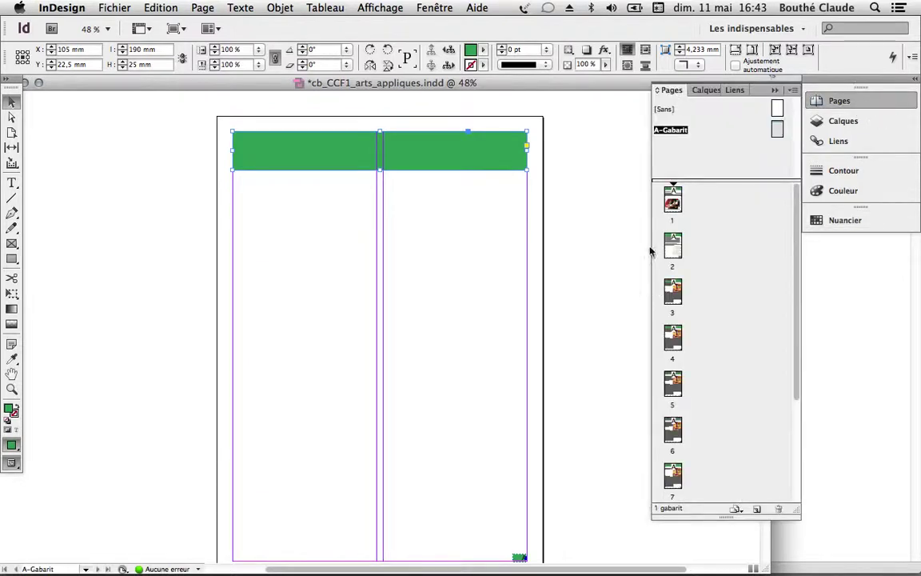
{"action": "double_click", "coordinate": [672, 204]}
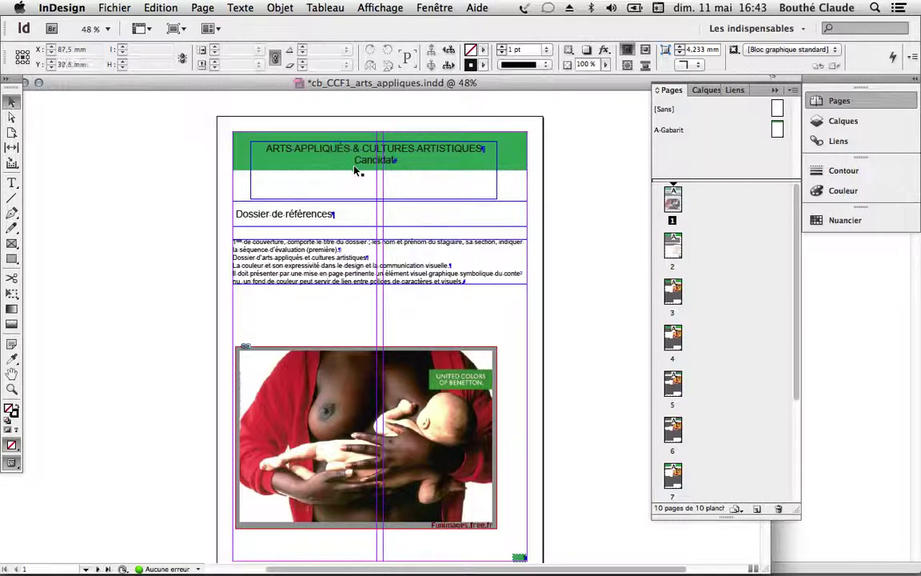
{"action": "left_click_drag", "start_coordinate": [370, 378], "coordinate": [397, 329]}
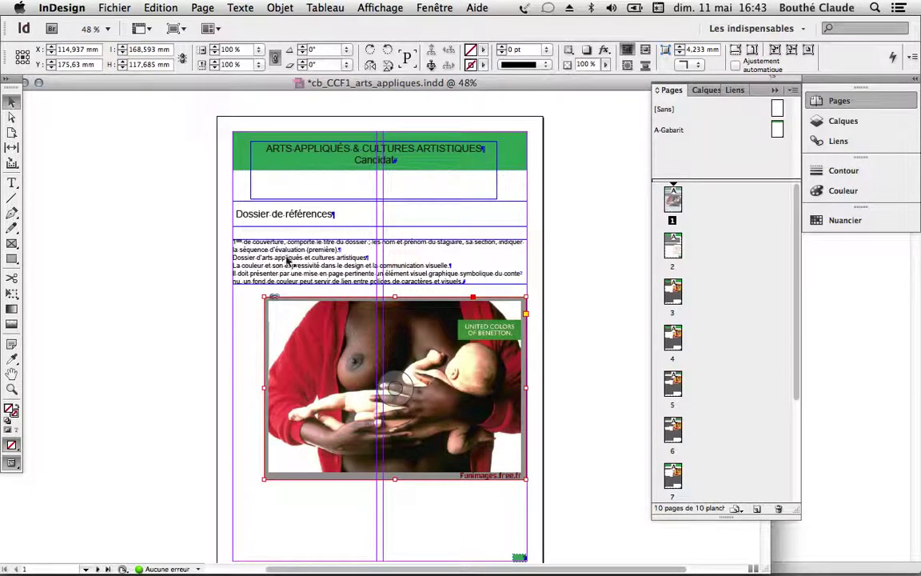
Copy and paste the poster, then move the duplicate over the page's left edge at about X -10.7 mm, Y 195 mm
{"action": "left_click", "coordinate": [161, 7]}
{"action": "left_click", "coordinate": [184, 83]}
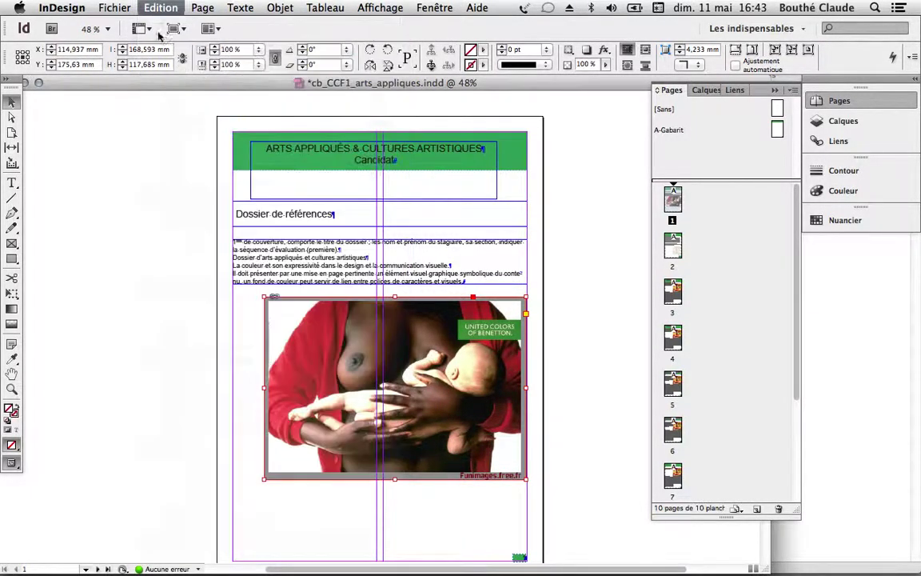
{"action": "left_click", "coordinate": [161, 8]}
{"action": "left_click", "coordinate": [170, 96]}
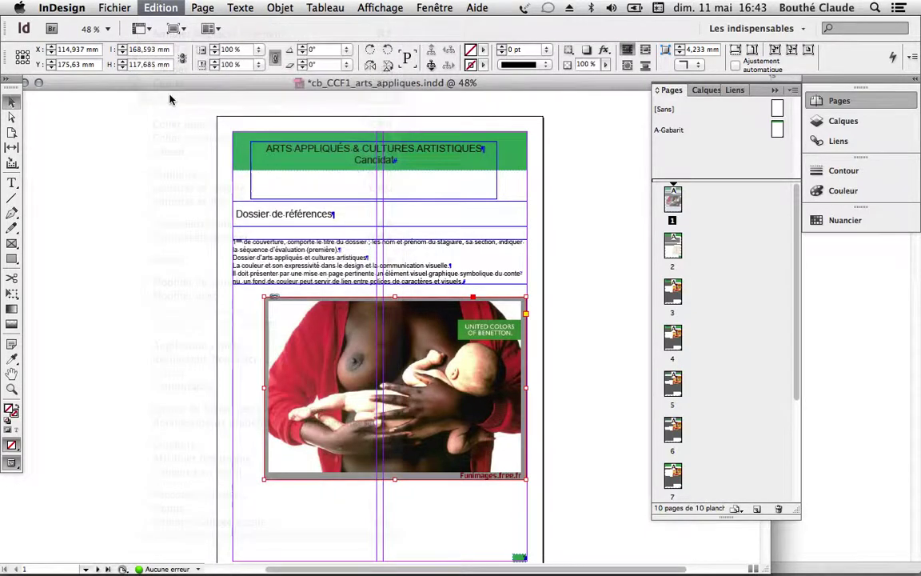
{"action": "left_click_drag", "start_coordinate": [281, 336], "coordinate": [237, 375]}
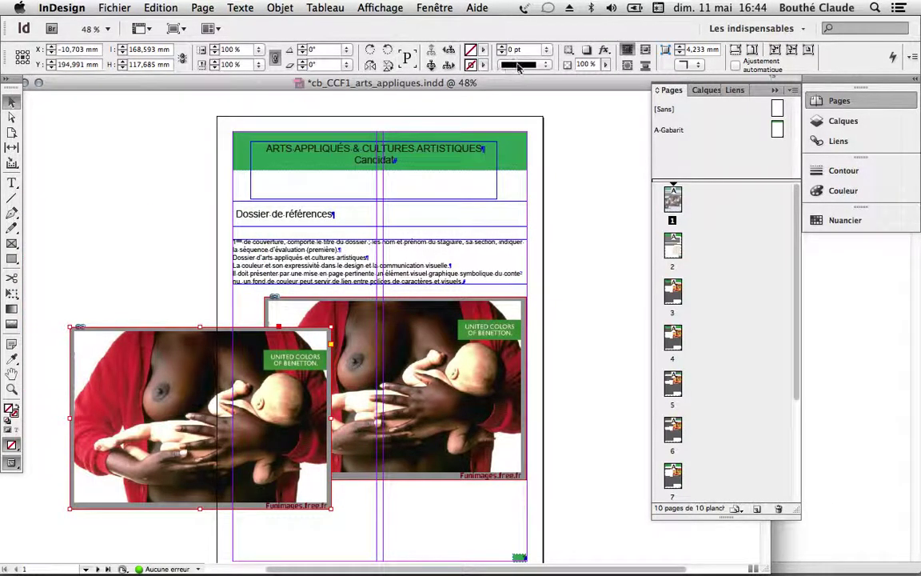
Set the duplicate poster's opacity to 20 % and place it in the page's lower left area at about X 96.3 mm, Y 228.6 mm
{"action": "left_click", "coordinate": [606, 65]}
{"action": "left_click_drag", "start_coordinate": [604, 79], "coordinate": [547, 80]}
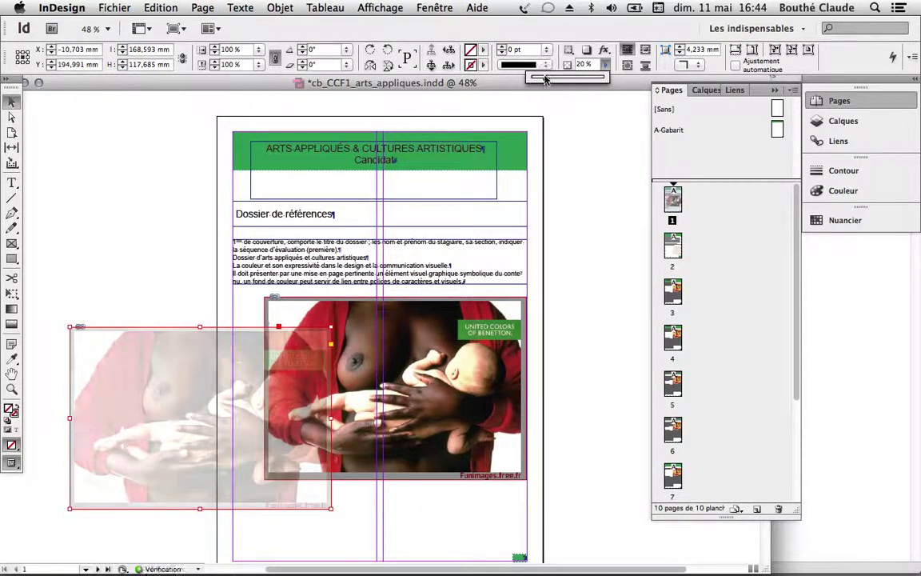
{"action": "left_click_drag", "start_coordinate": [258, 428], "coordinate": [286, 448]}
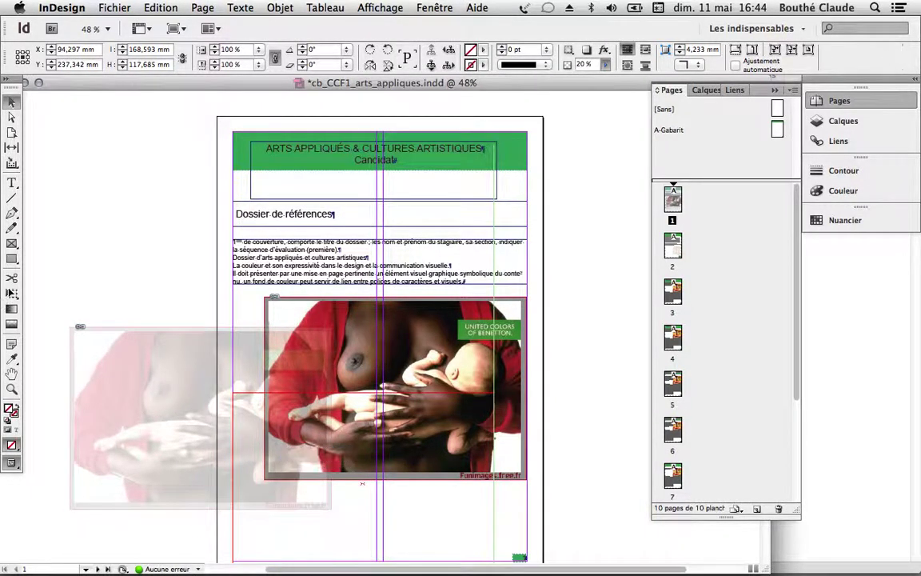
{"action": "left_click", "coordinate": [130, 260]}
{"action": "scroll", "coordinate": [133, 251], "scroll_direction": "down", "scroll_amount": 3}
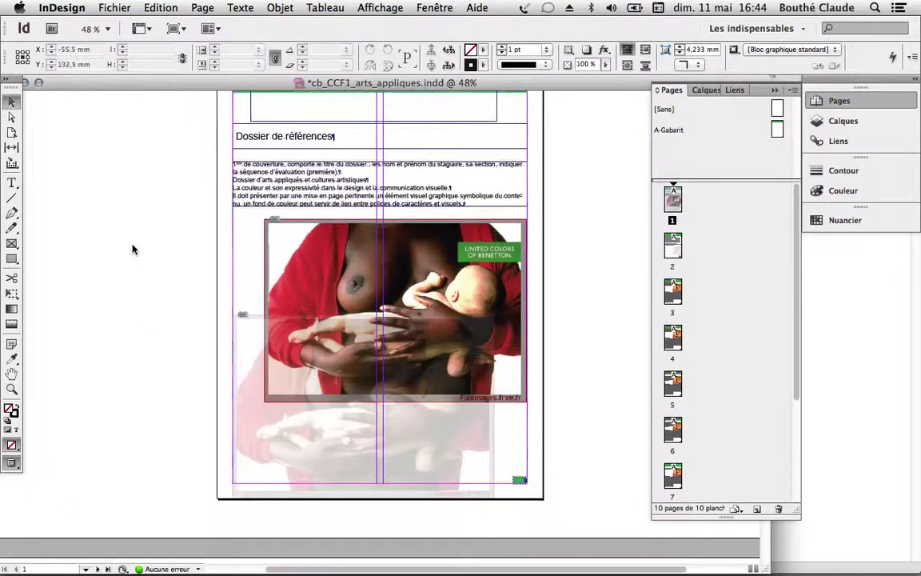
{"action": "left_click_drag", "start_coordinate": [282, 428], "coordinate": [285, 415]}
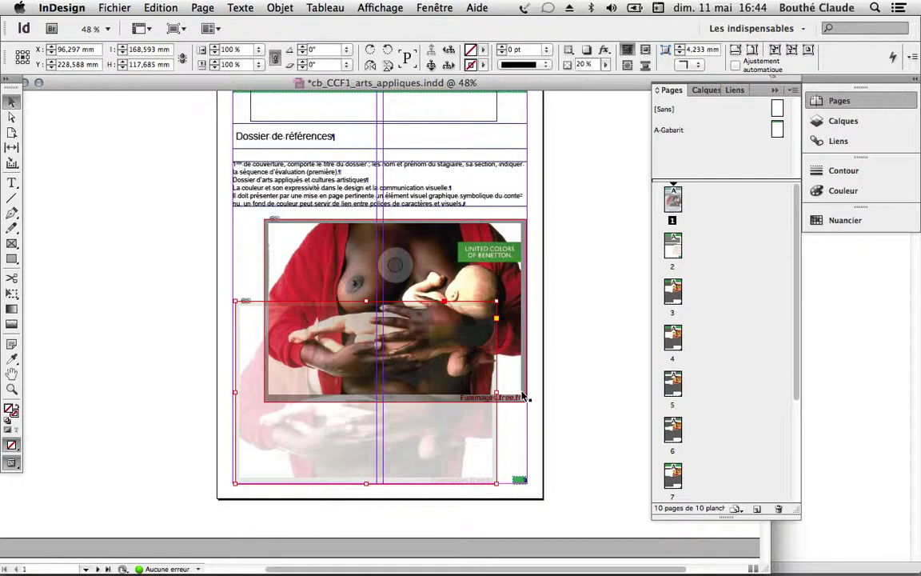
Colour the "Dossier de références" text with the green swatch C=75 M=0 J=75 N=5 and save the document
{"action": "left_click", "coordinate": [245, 138]}
{"action": "scroll", "coordinate": [247, 138], "scroll_direction": "up", "scroll_amount": 2}
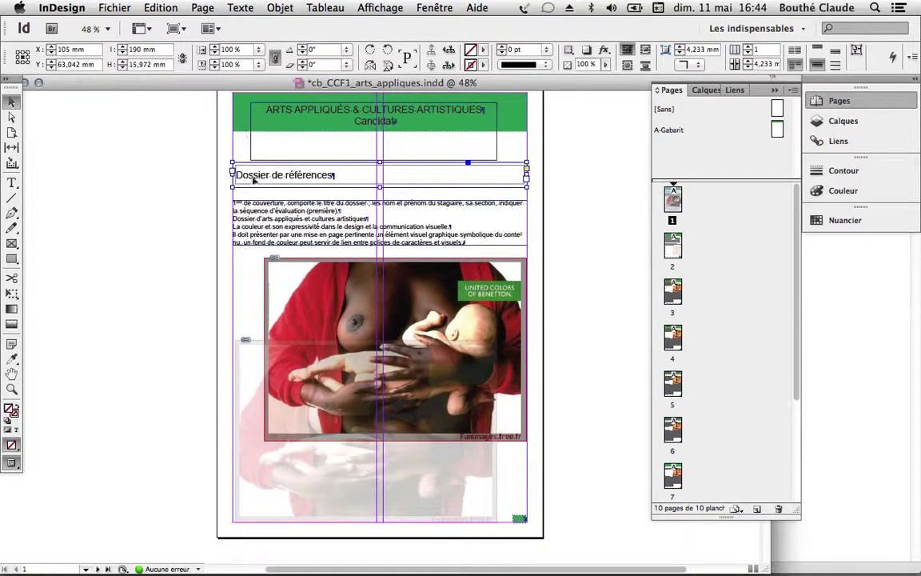
{"action": "left_click", "coordinate": [12, 389]}
{"action": "left_click_drag", "start_coordinate": [182, 140], "coordinate": [373, 227]}
{"action": "left_click", "coordinate": [12, 102]}
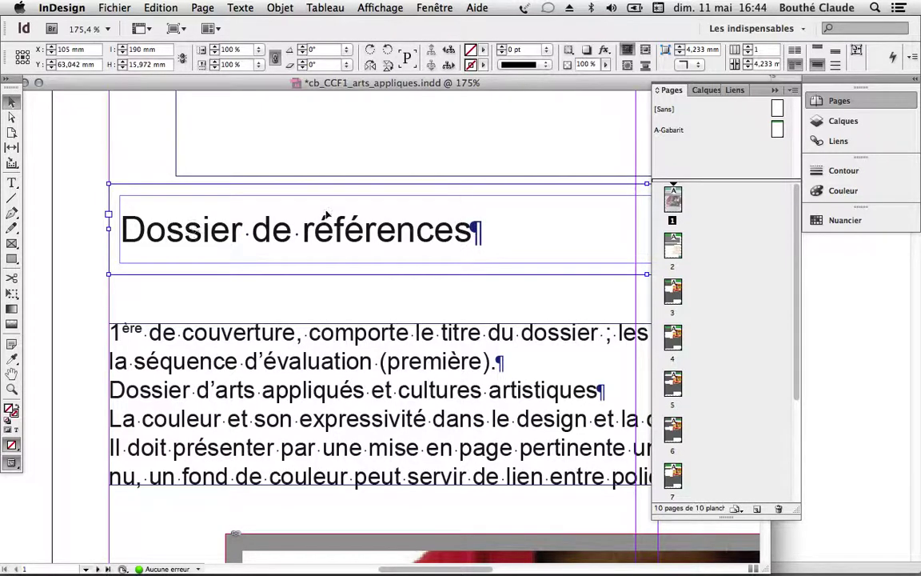
{"action": "left_click", "coordinate": [848, 218]}
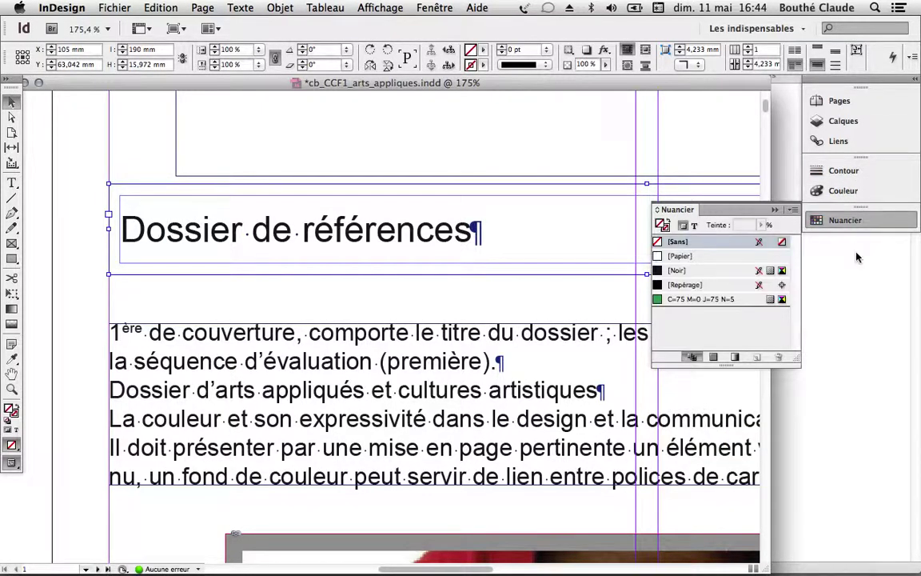
{"action": "left_click", "coordinate": [695, 227]}
{"action": "left_click", "coordinate": [677, 300]}
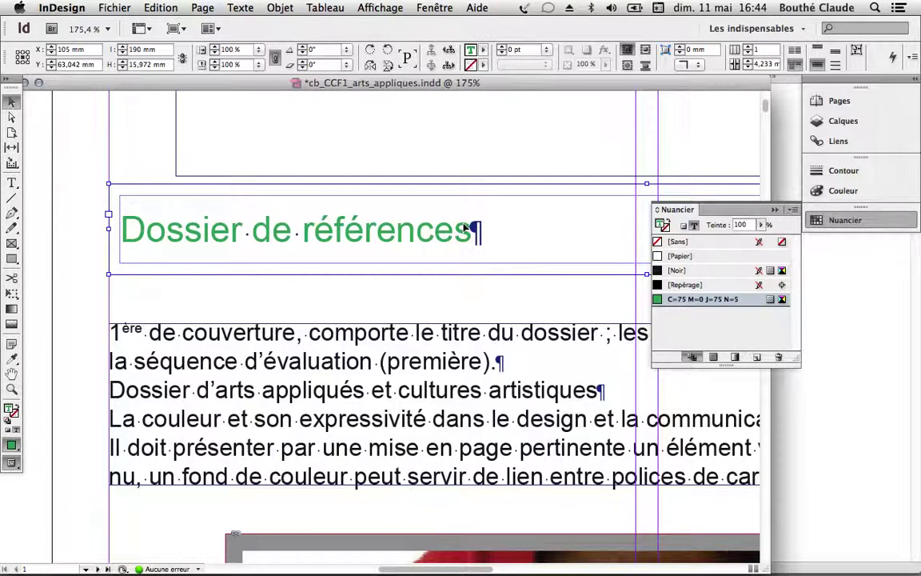
{"action": "left_click", "coordinate": [108, 7]}
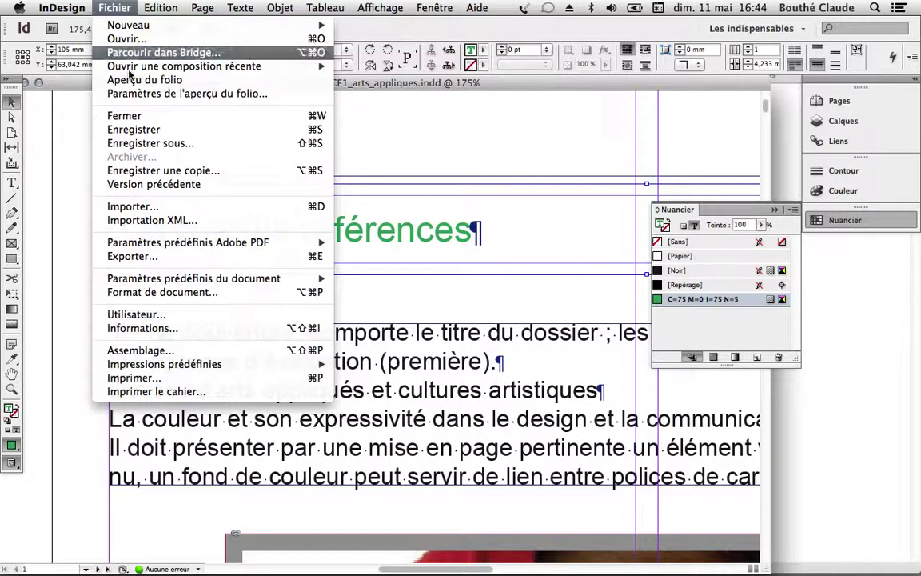
{"action": "left_click", "coordinate": [142, 131]}
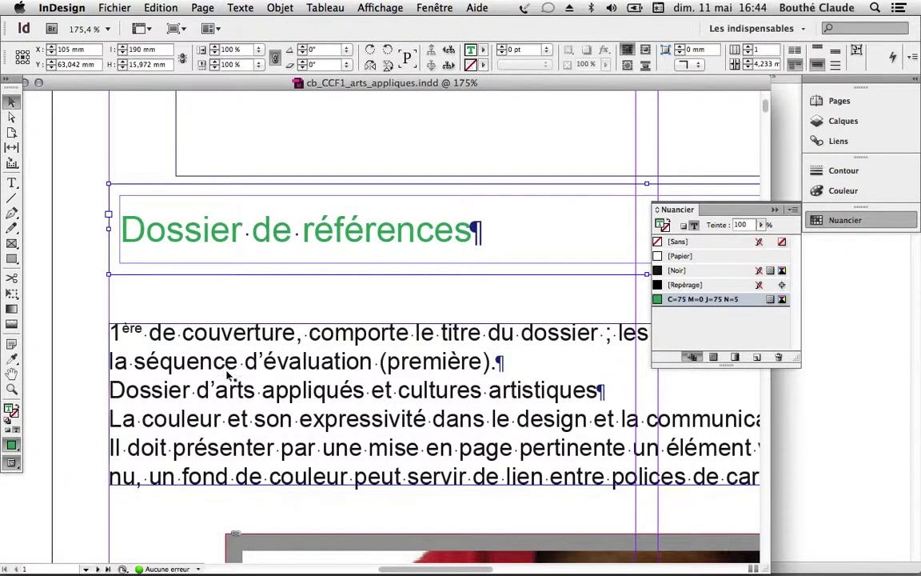
Reshape the description text frame into a slanted parallelogram by shifting its upper left corner right and its lower right corner to about X 178.6 mm
{"action": "left_click", "coordinate": [201, 336]}
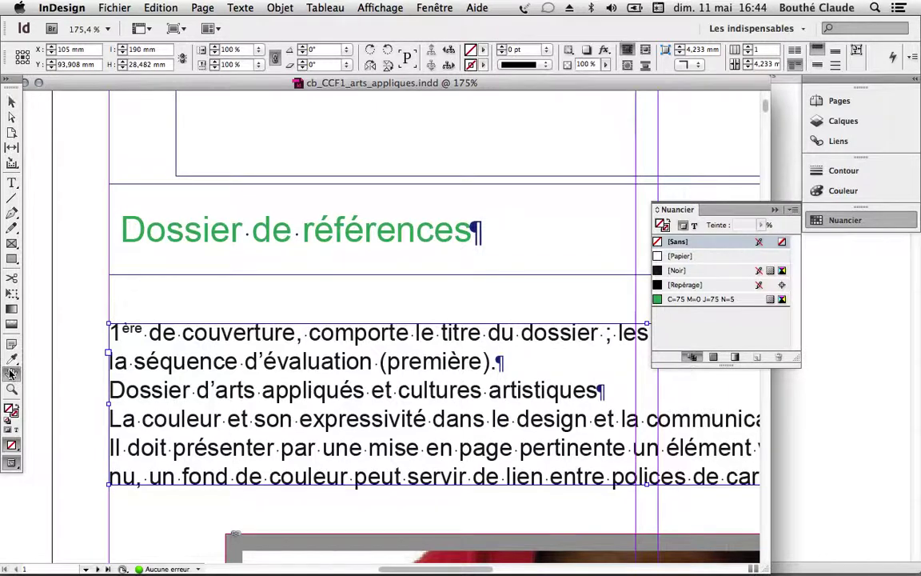
{"action": "double_click", "coordinate": [12, 373]}
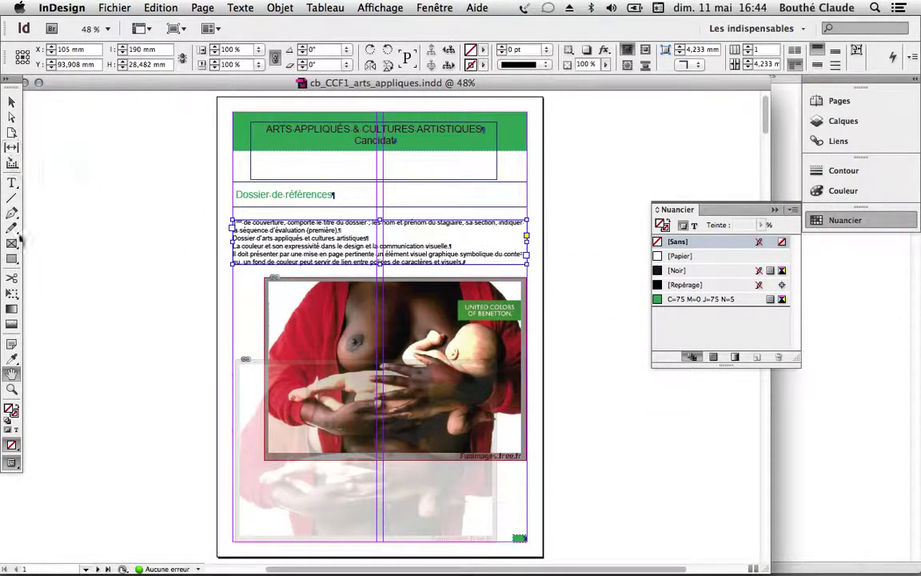
{"action": "left_click", "coordinate": [12, 117]}
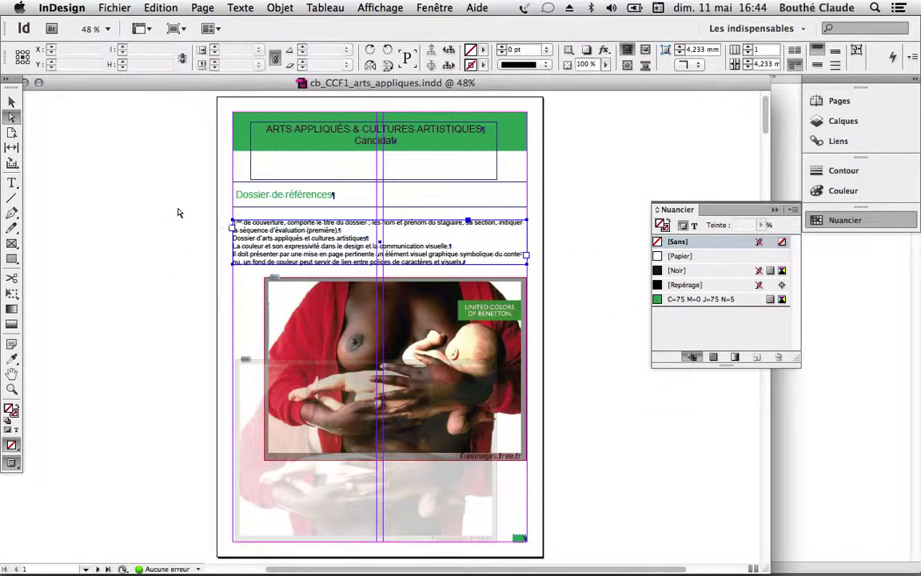
{"action": "left_click", "coordinate": [233, 221]}
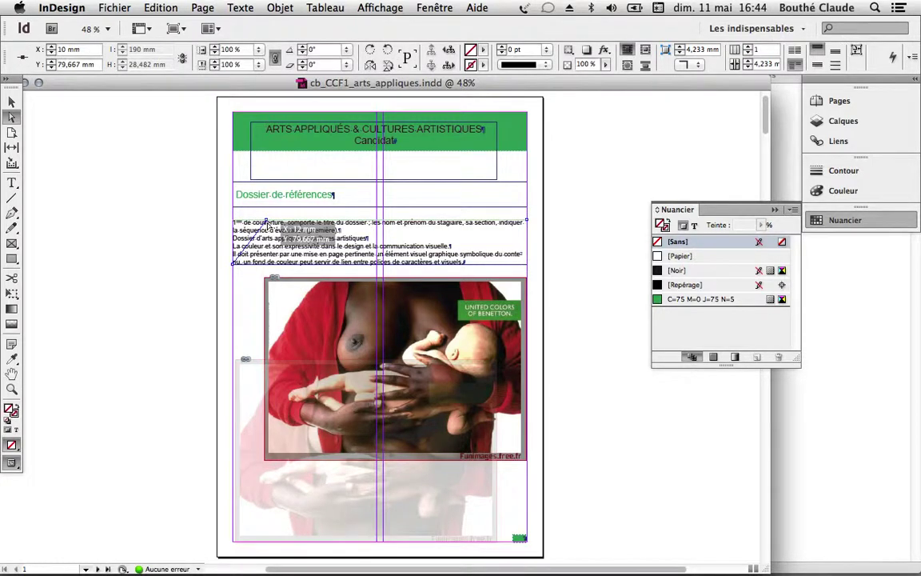
{"action": "left_click_drag", "start_coordinate": [233, 222], "coordinate": [265, 221]}
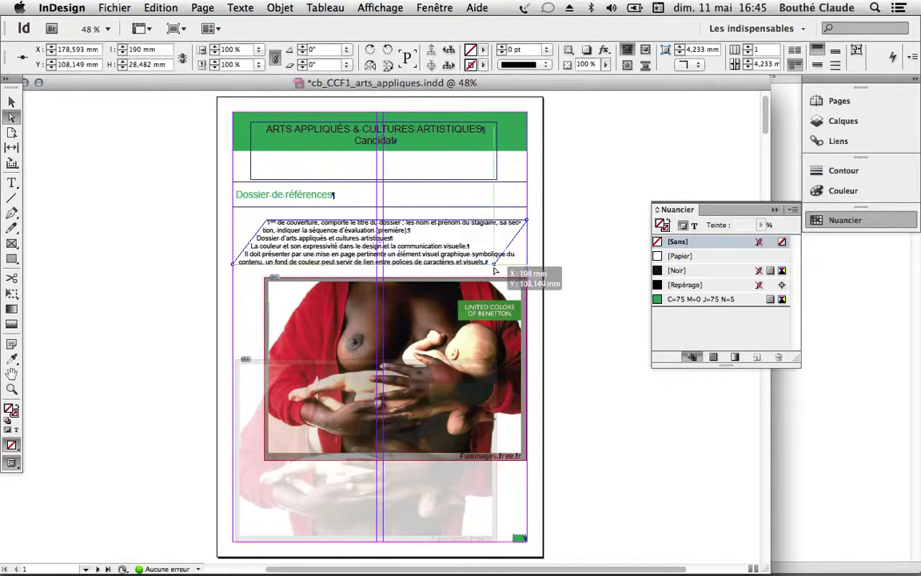
{"action": "left_click_drag", "start_coordinate": [528, 264], "coordinate": [495, 268]}
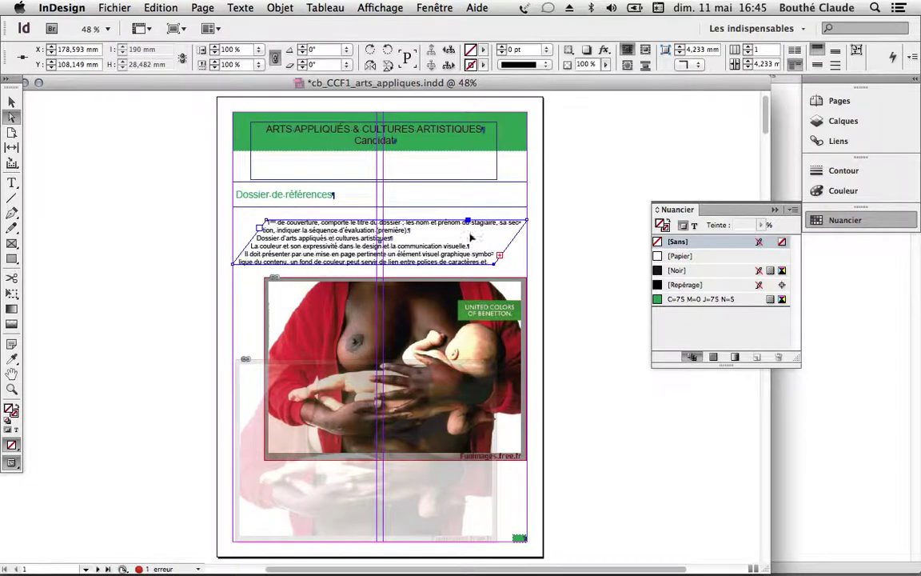
Examine the slanted description frame's overset text marker and extend the frame's lower edge slightly downward
{"action": "left_click", "coordinate": [12, 389]}
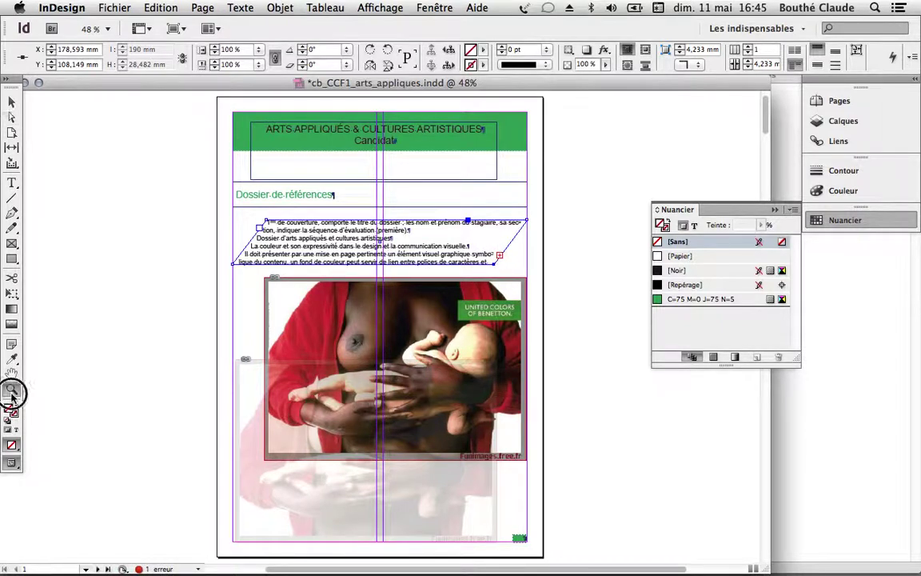
{"action": "left_click_drag", "start_coordinate": [477, 241], "coordinate": [520, 278]}
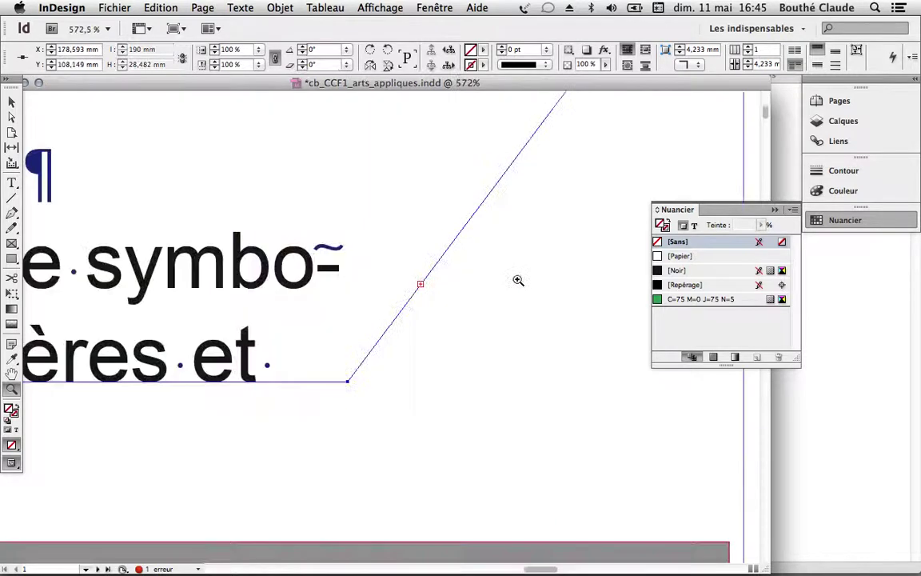
{"action": "double_click", "coordinate": [12, 374]}
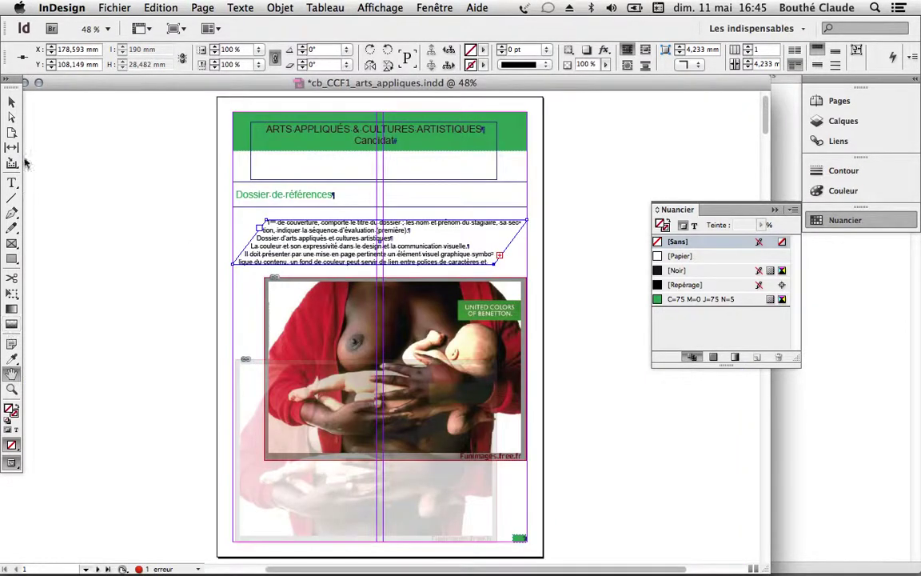
{"action": "left_click", "coordinate": [12, 101]}
{"action": "left_click", "coordinate": [314, 215]}
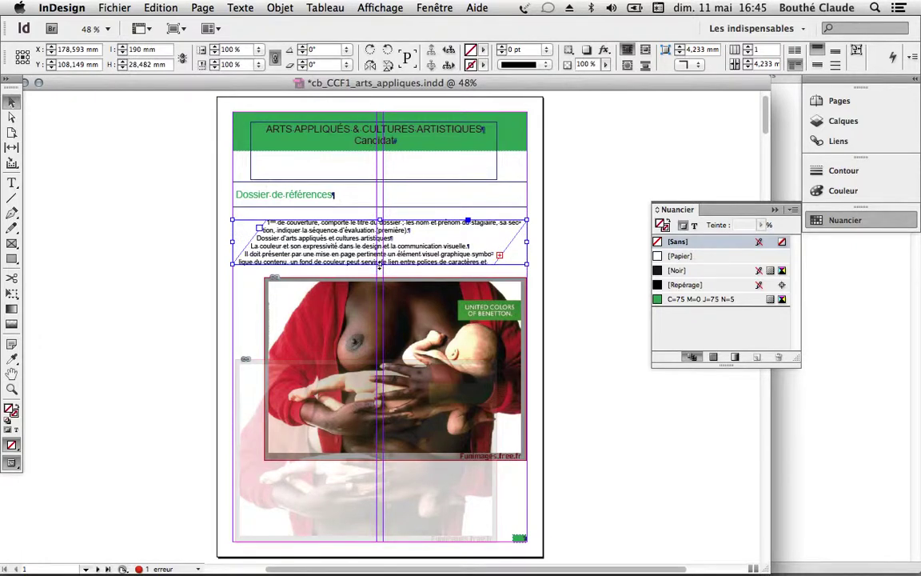
{"action": "left_click_drag", "start_coordinate": [379, 267], "coordinate": [379, 272]}
{"action": "left_click", "coordinate": [181, 258]}
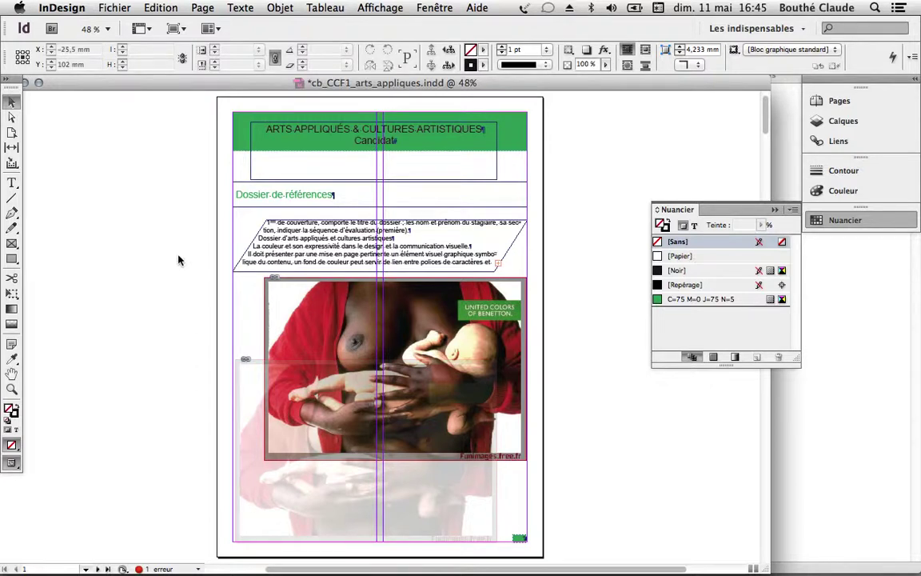
Release all A-Gabarit master items on page 1 and delete the small green page-number box in the page's lower right corner
{"action": "left_click", "coordinate": [859, 96]}
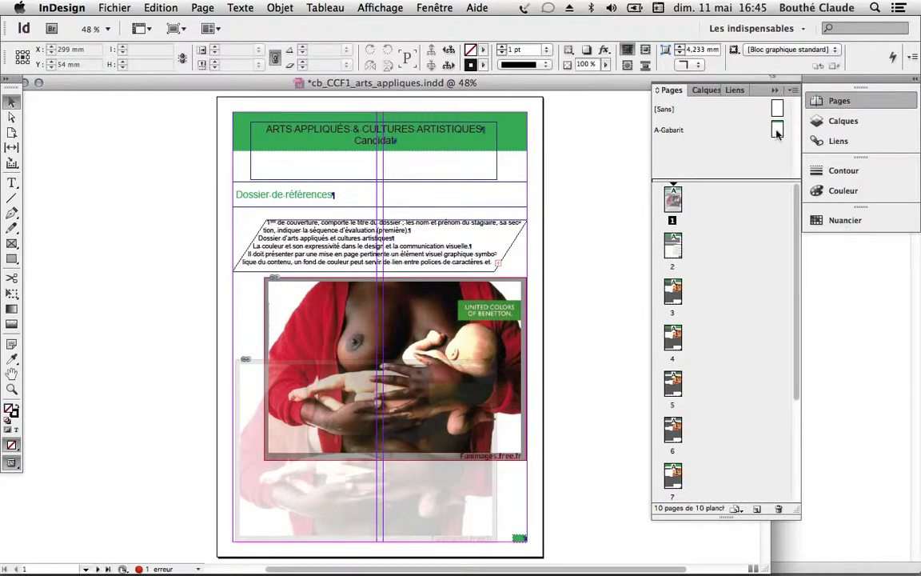
{"action": "double_click", "coordinate": [776, 130]}
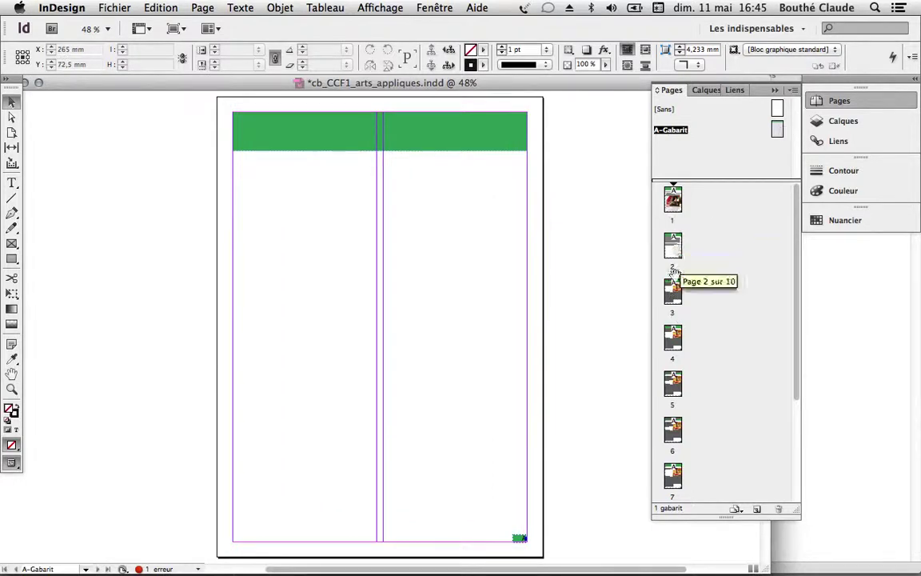
{"action": "left_click", "coordinate": [673, 207]}
{"action": "double_click", "coordinate": [674, 204]}
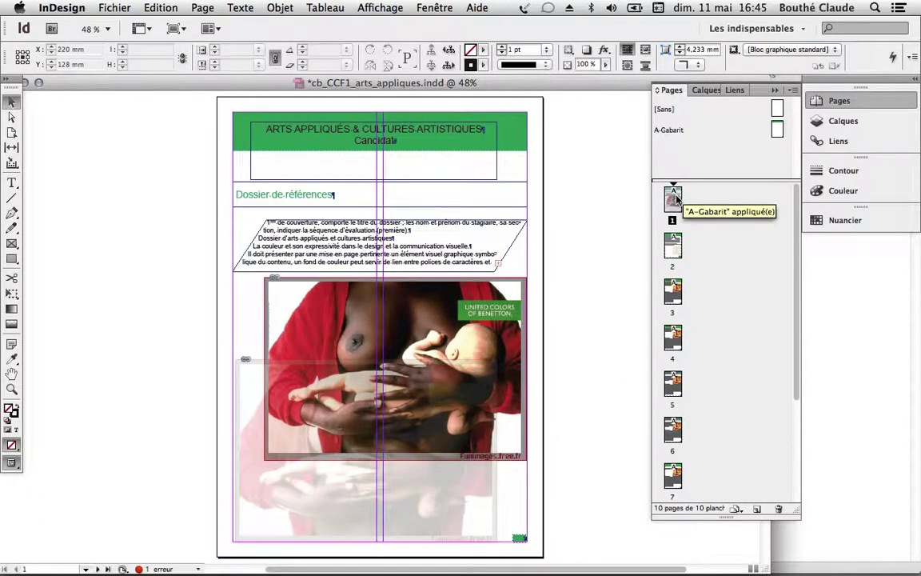
{"action": "right_click", "coordinate": [676, 198]}
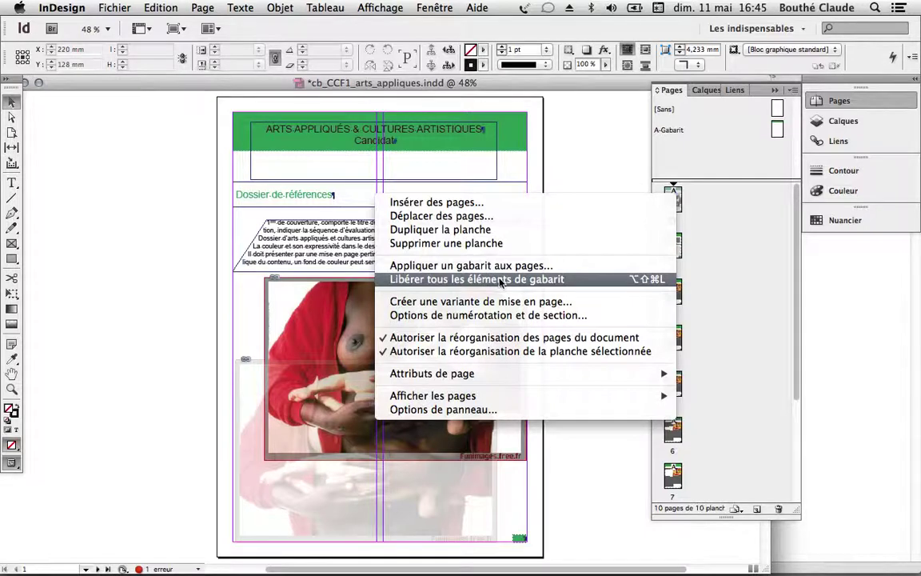
{"action": "left_click", "coordinate": [500, 280]}
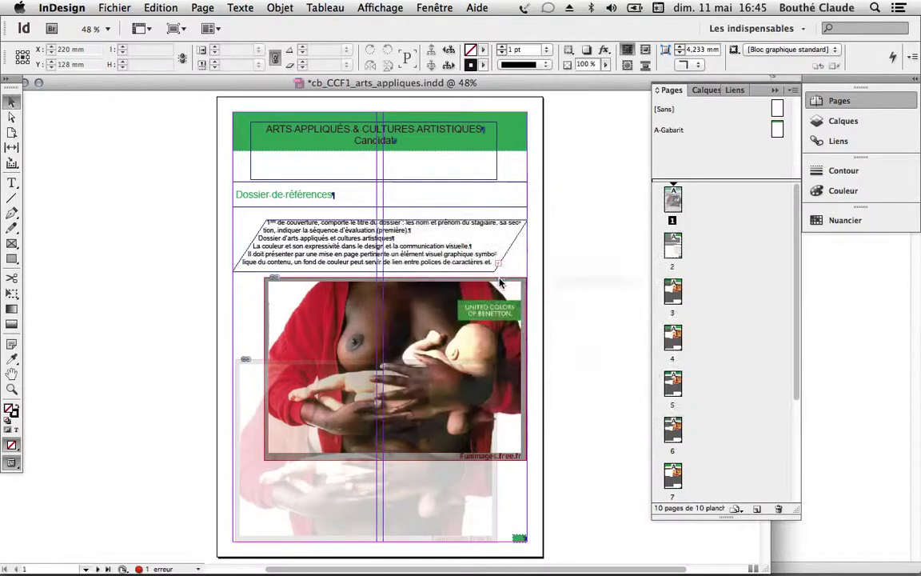
{"action": "left_click", "coordinate": [518, 539]}
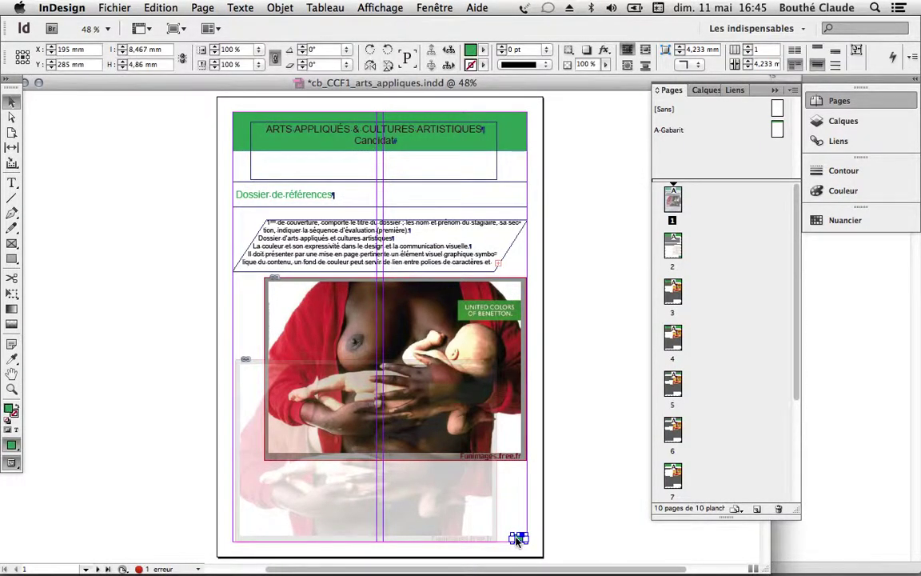
{"action": "key", "text": "Delete"}
Enlarge the slanted description text frame vertically to about 45.8 mm high so its overset text fits
{"action": "left_click", "coordinate": [329, 232]}
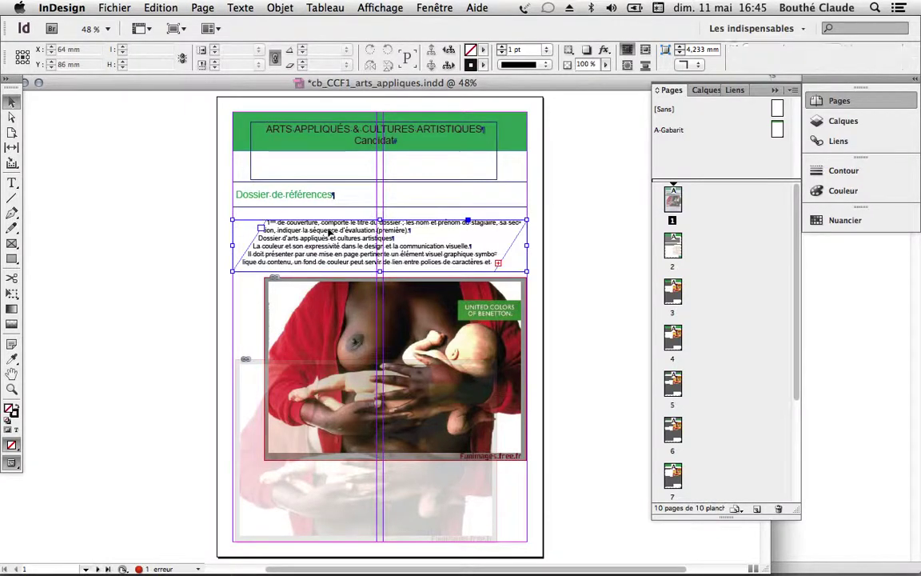
{"action": "mouse_move", "coordinate": [378, 273]}
{"action": "left_mouse_down"}
{"action": "mouse_move", "coordinate": [375, 262]}
{"action": "mouse_move", "coordinate": [373, 280]}
{"action": "left_mouse_up"}
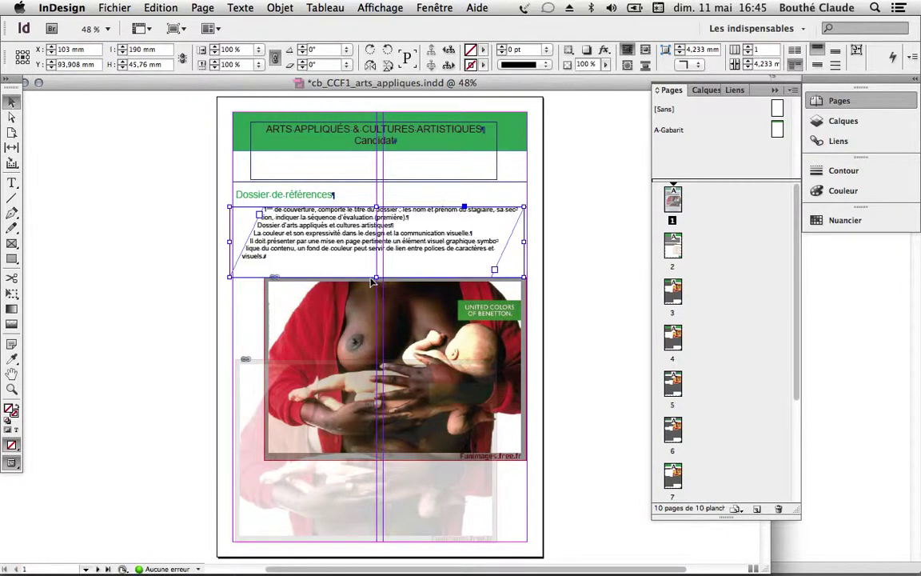
Preview the cover without guides and frame edges, and bring the opaque Benetton poster to the front of the faded duplicate
{"action": "left_click", "coordinate": [165, 260]}
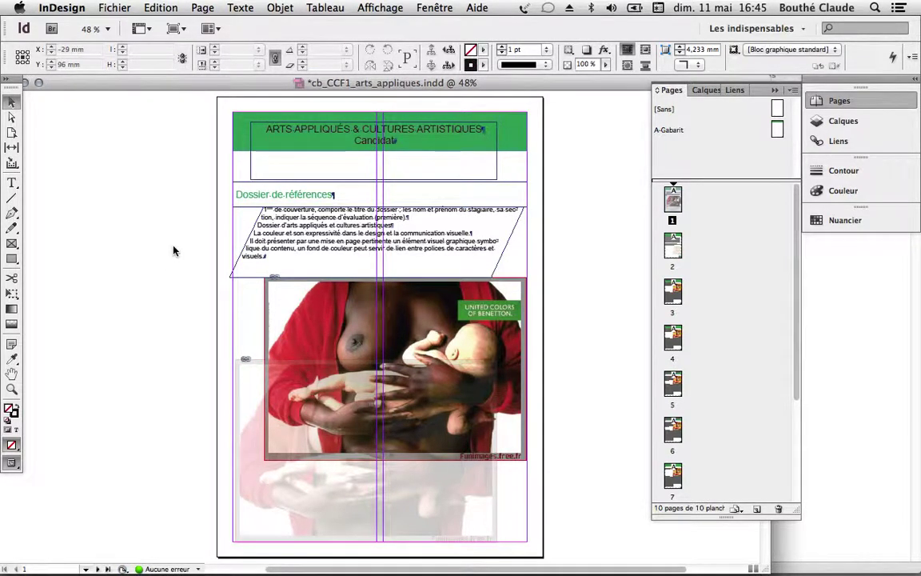
{"action": "key", "text": "w"}
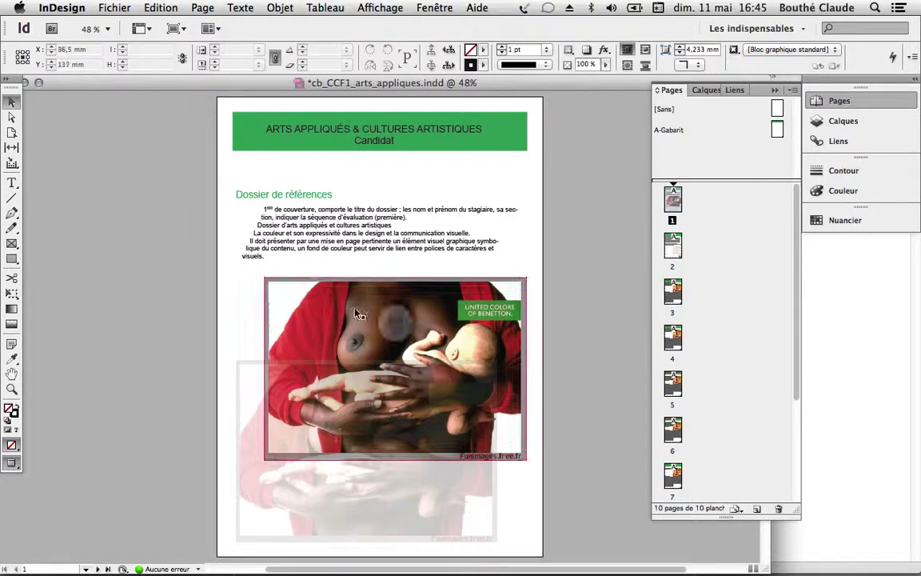
{"action": "left_click", "coordinate": [288, 378]}
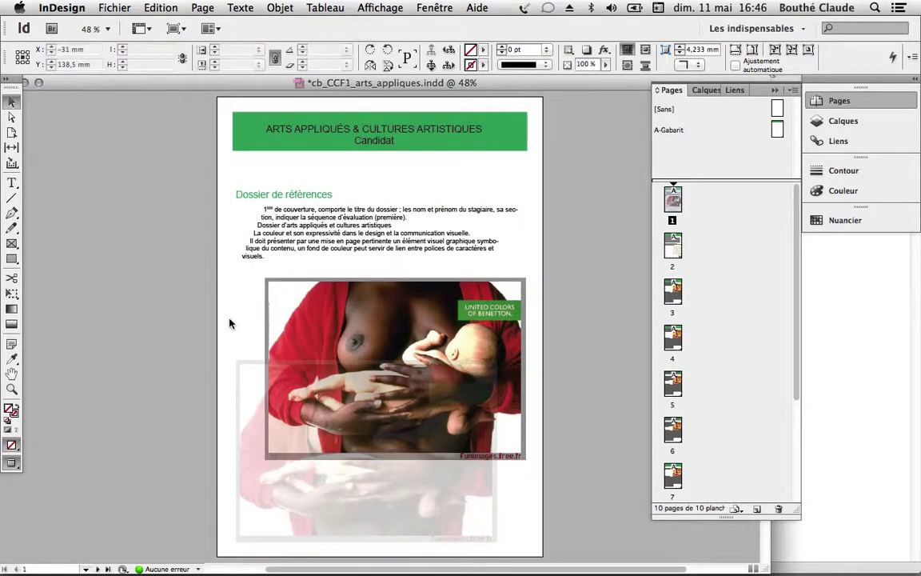
{"action": "right_click", "coordinate": [329, 324]}
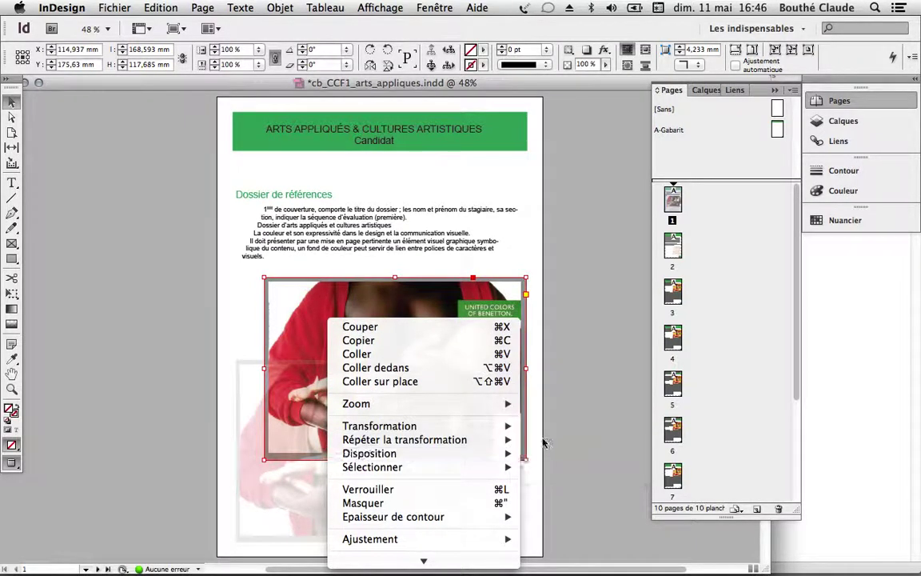
{"action": "mouse_move", "coordinate": [512, 457]}
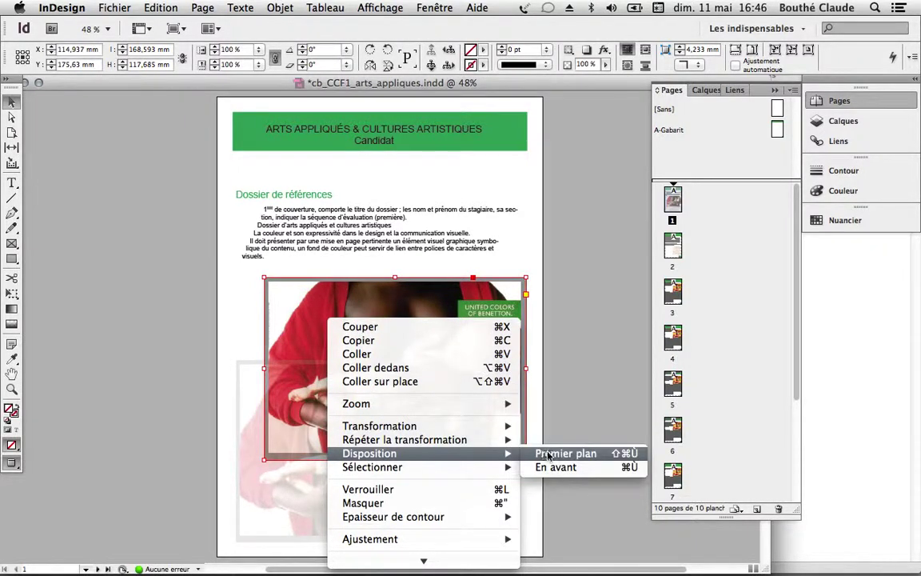
{"action": "left_click", "coordinate": [541, 454]}
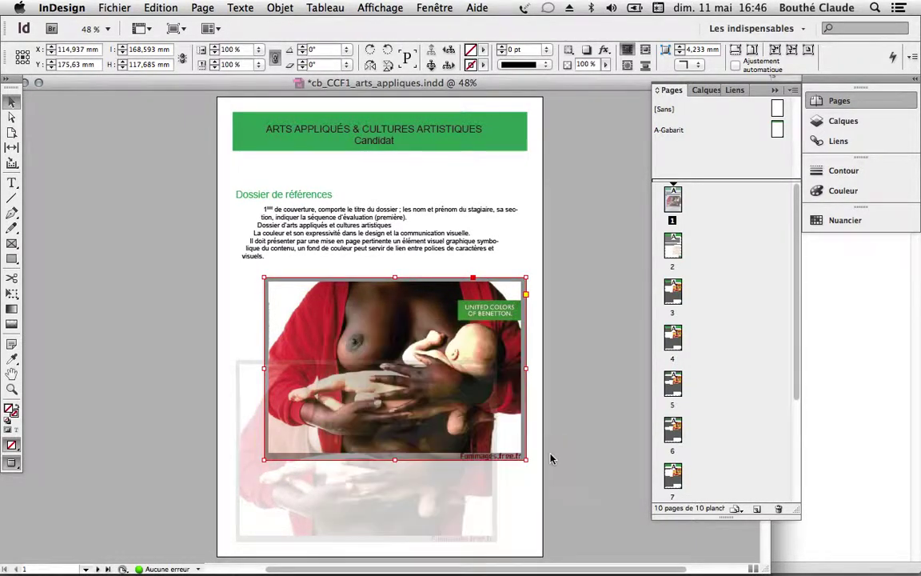
{"action": "left_click", "coordinate": [564, 383]}
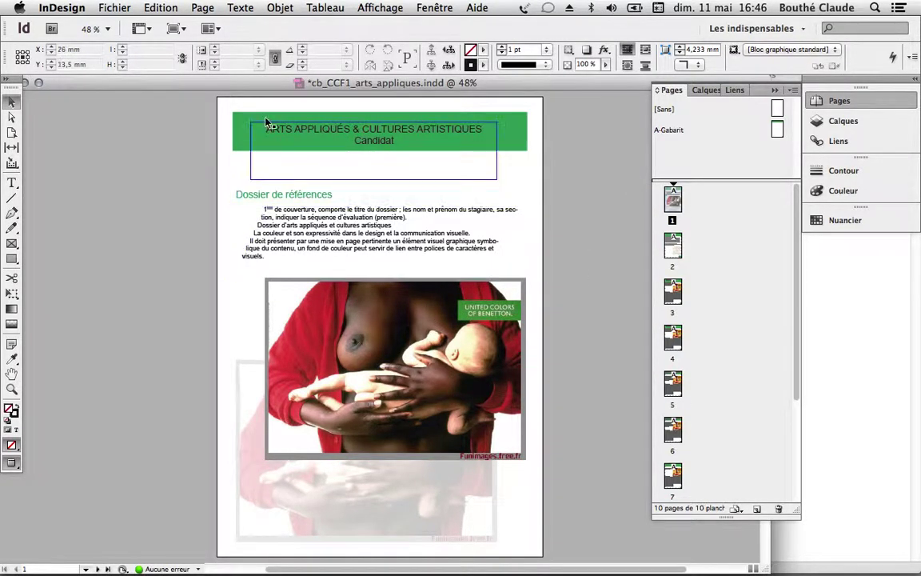
Export all pages in Adobe PDF (impression) format as cb_CCF1_arts_appliques.pdf in the CCF1_arts_appliqués folder
{"action": "left_click", "coordinate": [116, 8]}
{"action": "left_click", "coordinate": [155, 258]}
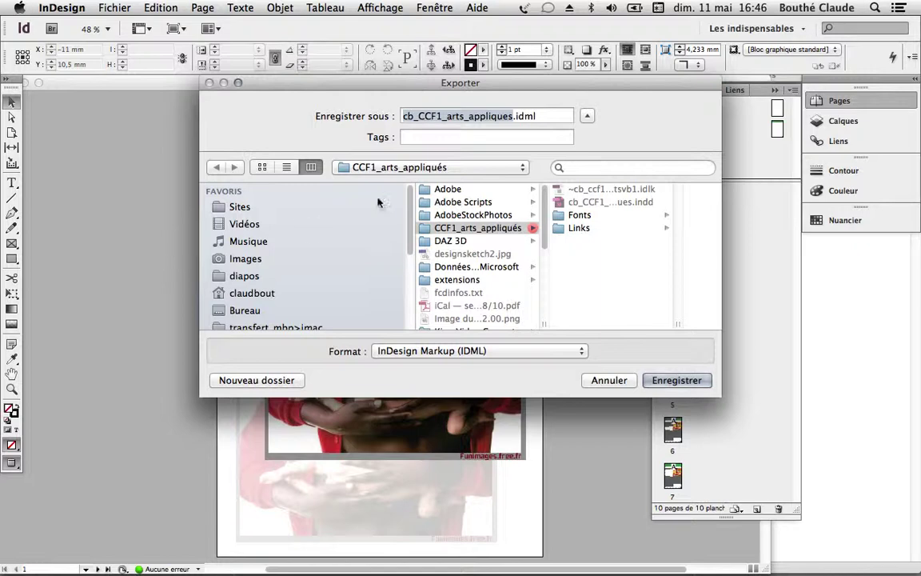
{"action": "left_click", "coordinate": [442, 350]}
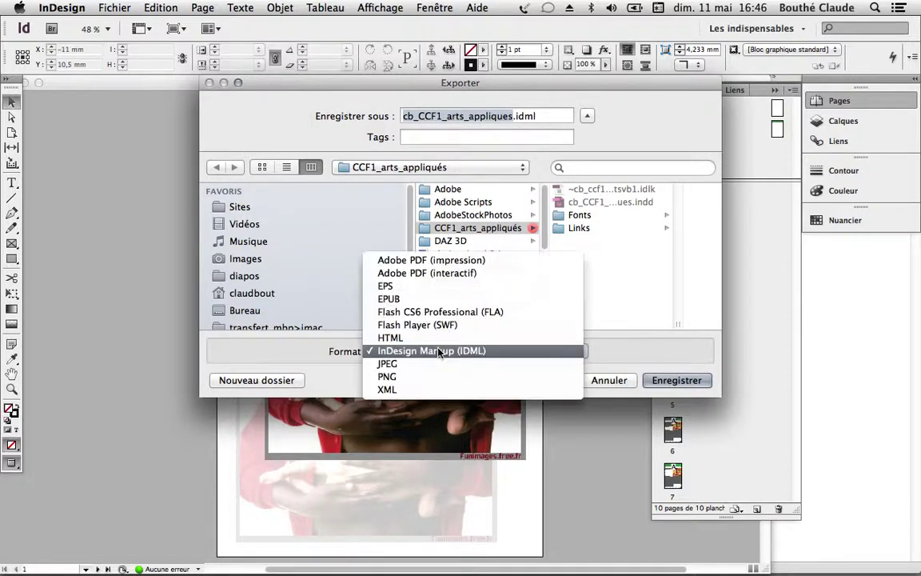
{"action": "left_click", "coordinate": [392, 260]}
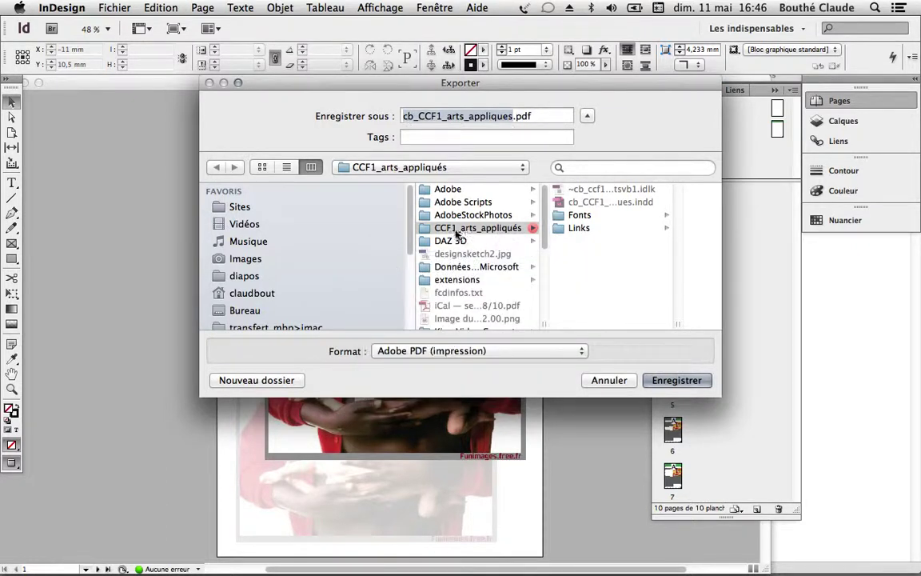
{"action": "left_click", "coordinate": [680, 381]}
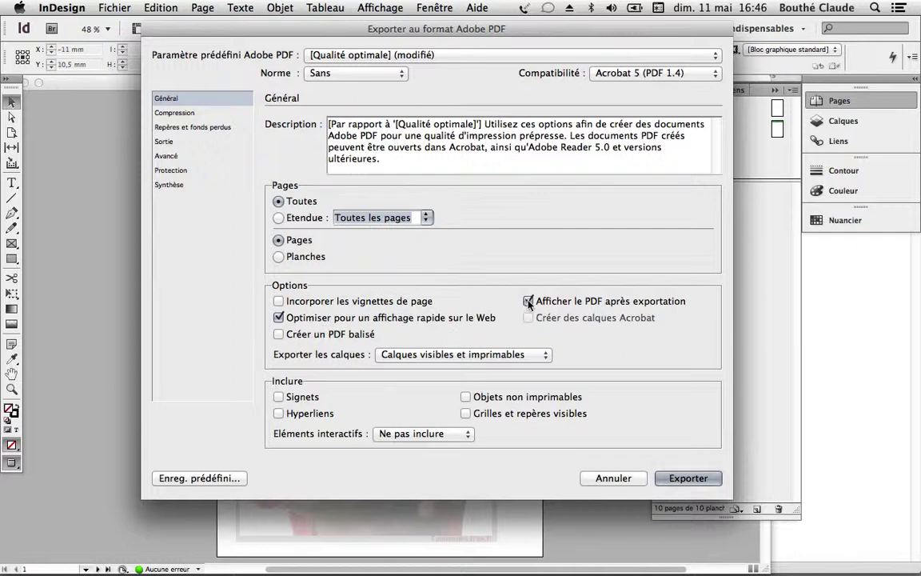
{"action": "left_click", "coordinate": [688, 478]}
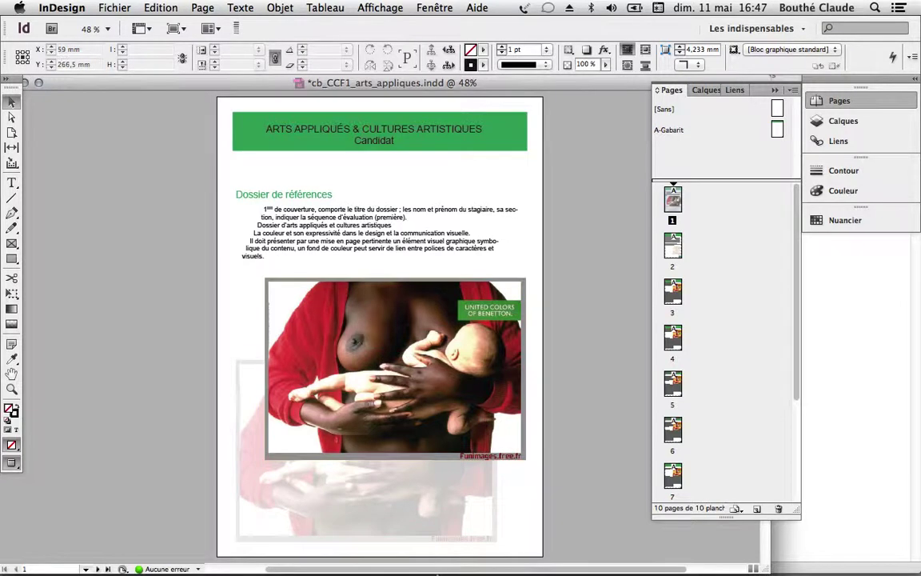
Switch to Adobe Acrobat Pro, examine the exported PDF's whole cover page, and close the file
{"action": "mouse_move", "coordinate": [439, 556]}
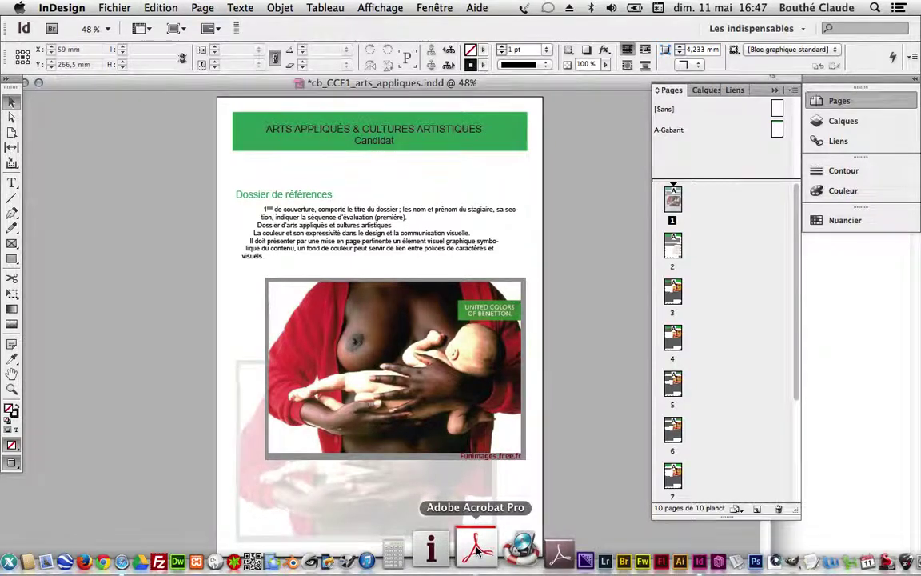
{"action": "left_click", "coordinate": [477, 550]}
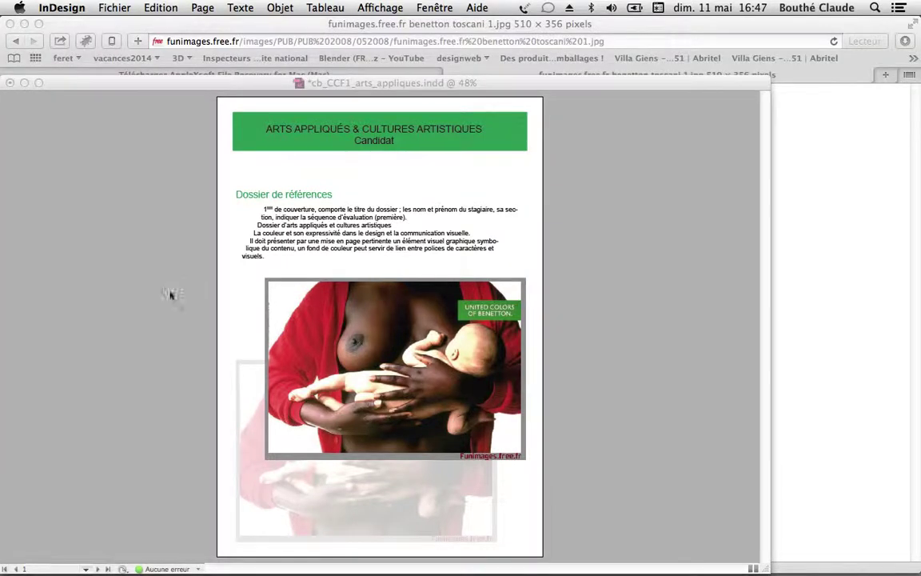
{"action": "mouse_move", "coordinate": [157, 560]}
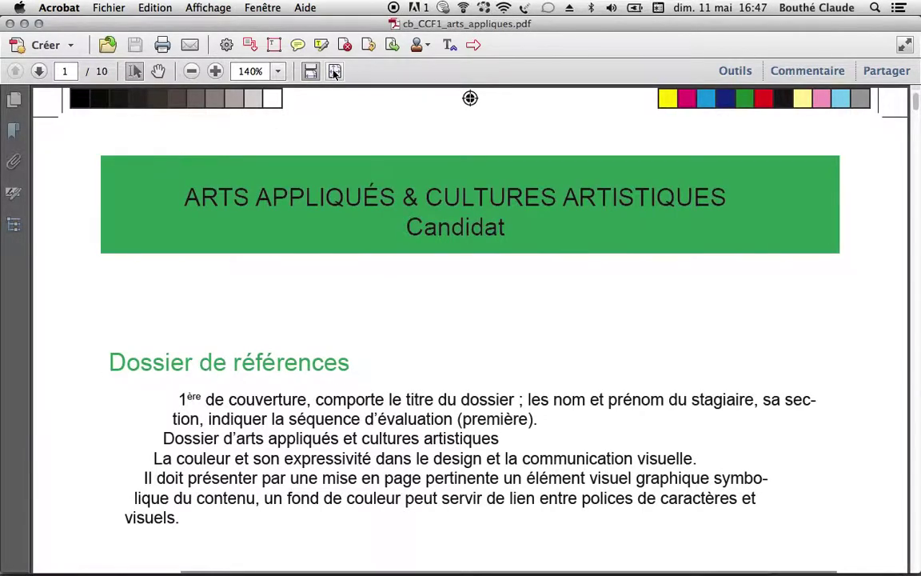
{"action": "left_click", "coordinate": [336, 71]}
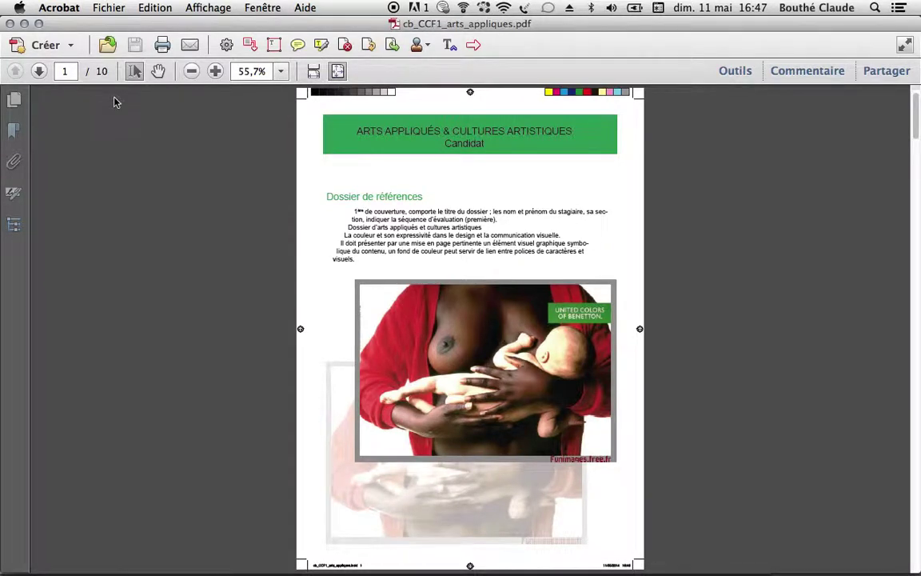
{"action": "left_click", "coordinate": [109, 7]}
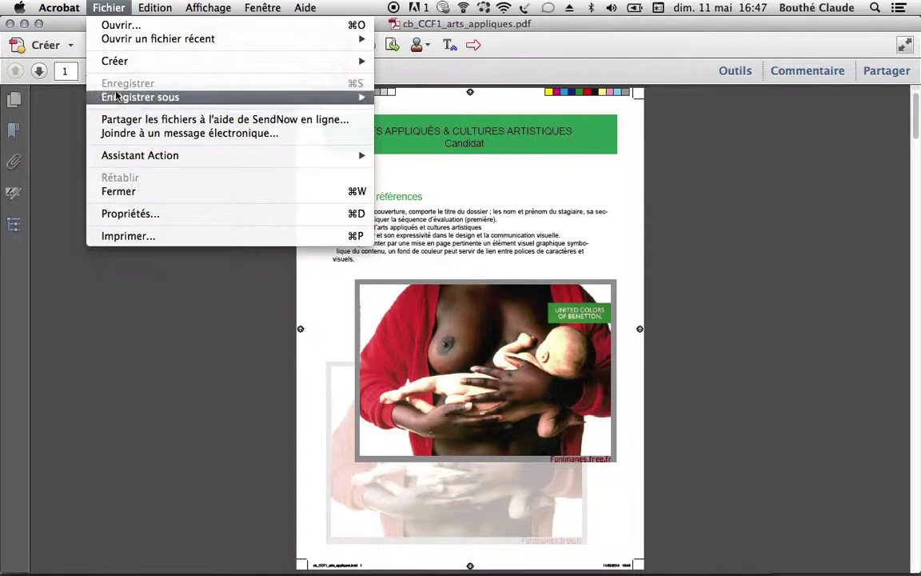
{"action": "left_click", "coordinate": [124, 192]}
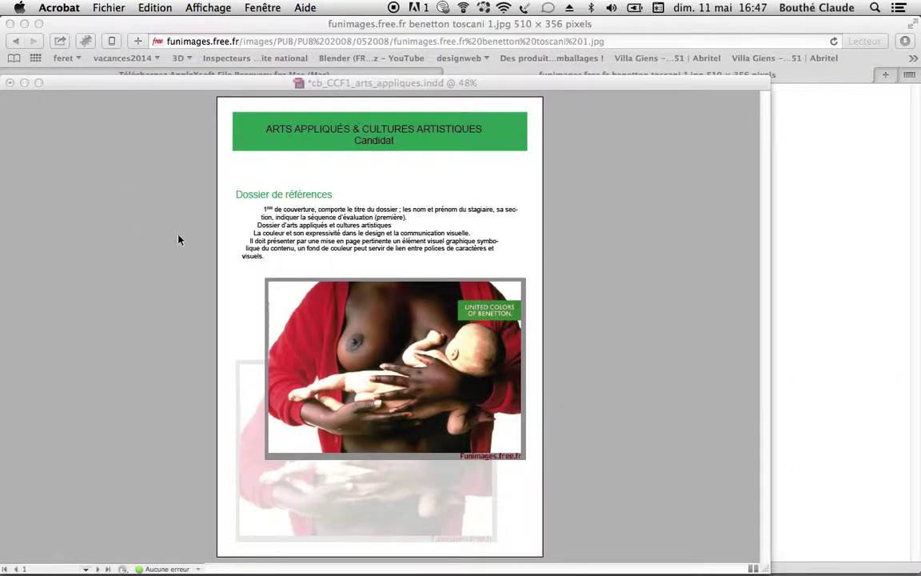
Return to InDesign and start another Adobe PDF (impression) export that replaces the existing cb_CCF1_arts_appliques.pdf
{"action": "left_click", "coordinate": [169, 225]}
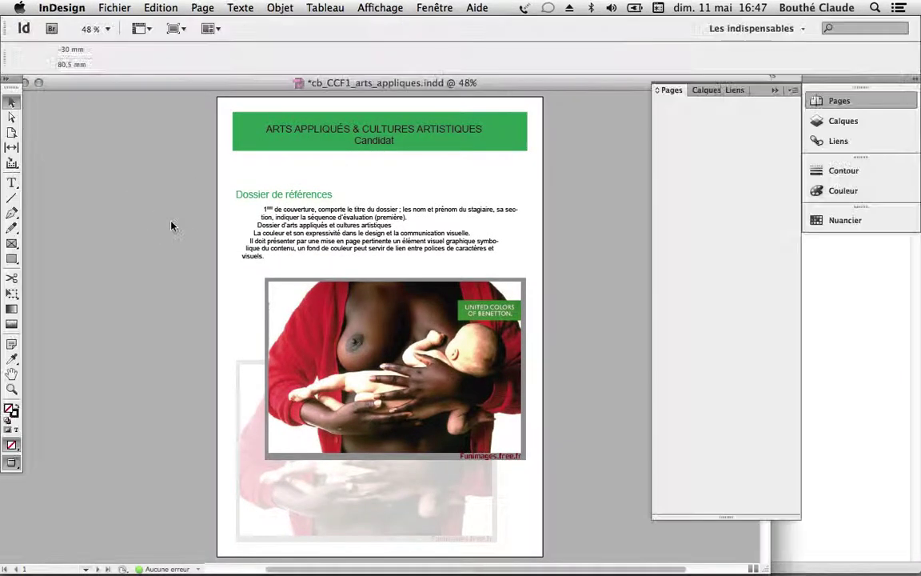
{"action": "left_click", "coordinate": [114, 7]}
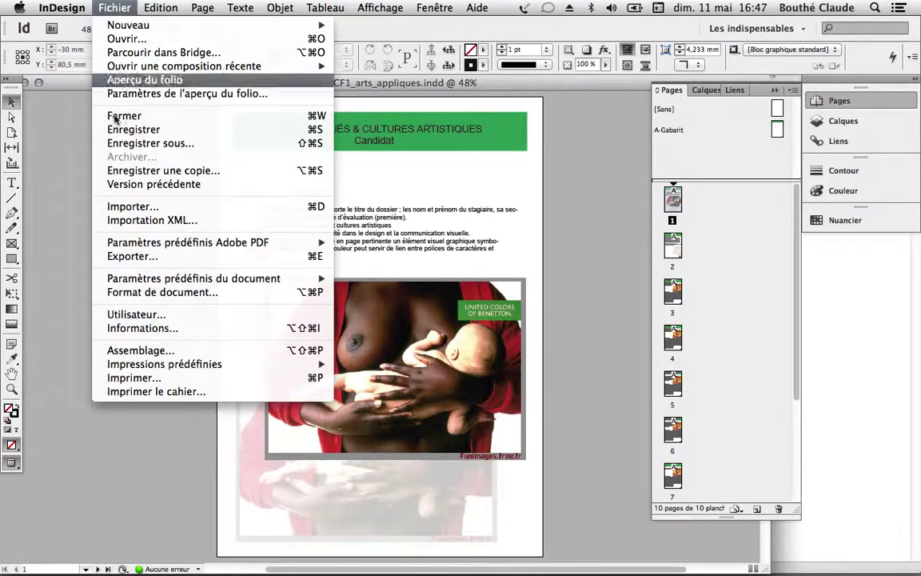
{"action": "left_click", "coordinate": [155, 258]}
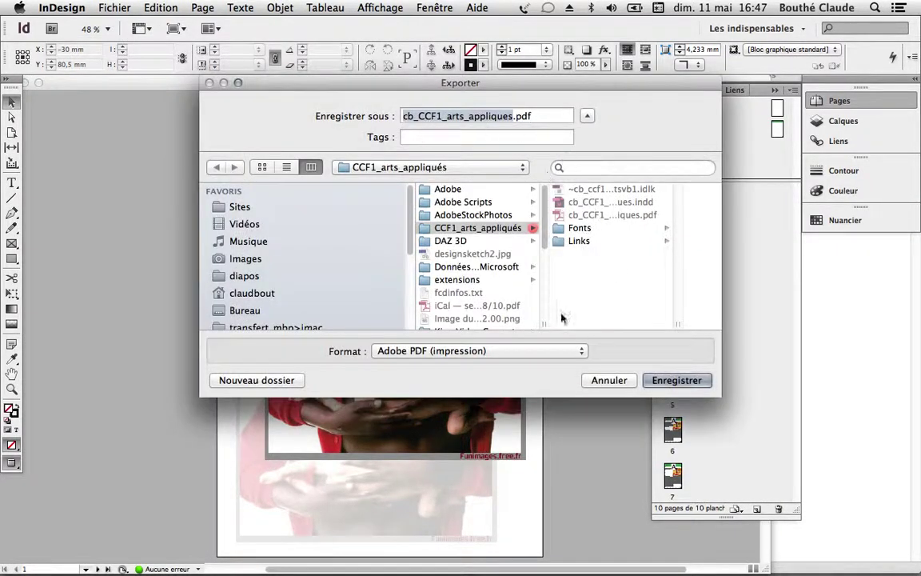
{"action": "left_click", "coordinate": [681, 379]}
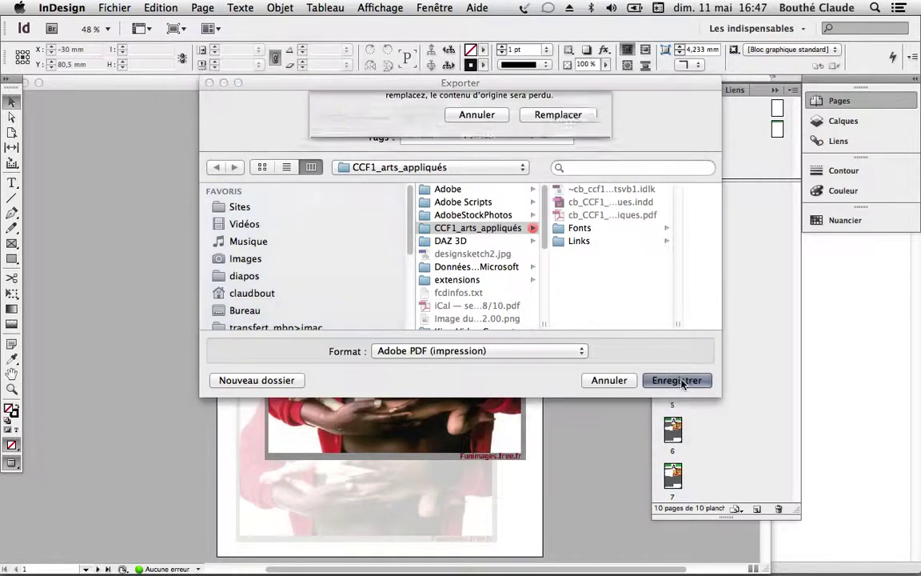
{"action": "left_click", "coordinate": [538, 177]}
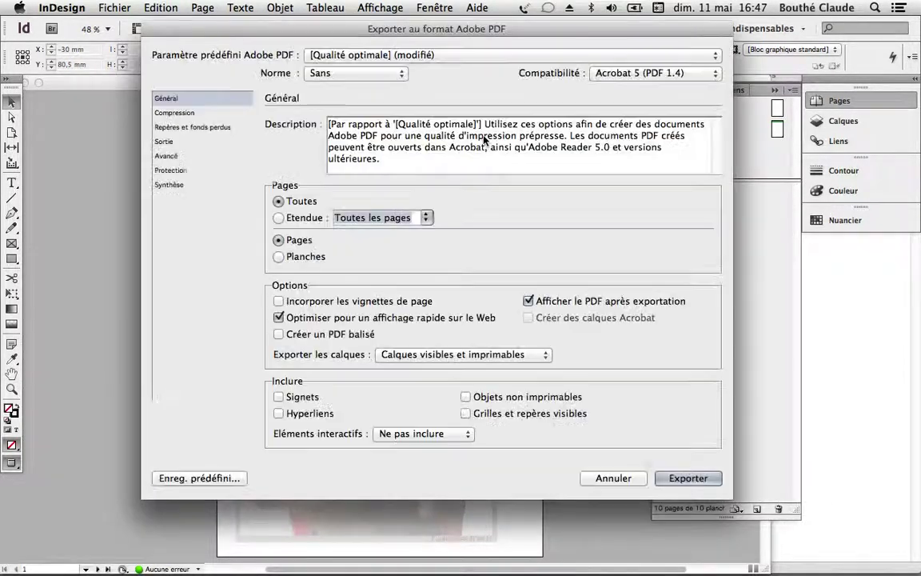
Disable all printer's marks and the use of the document's bleed settings, and export the PDF
{"action": "left_click", "coordinate": [182, 126]}
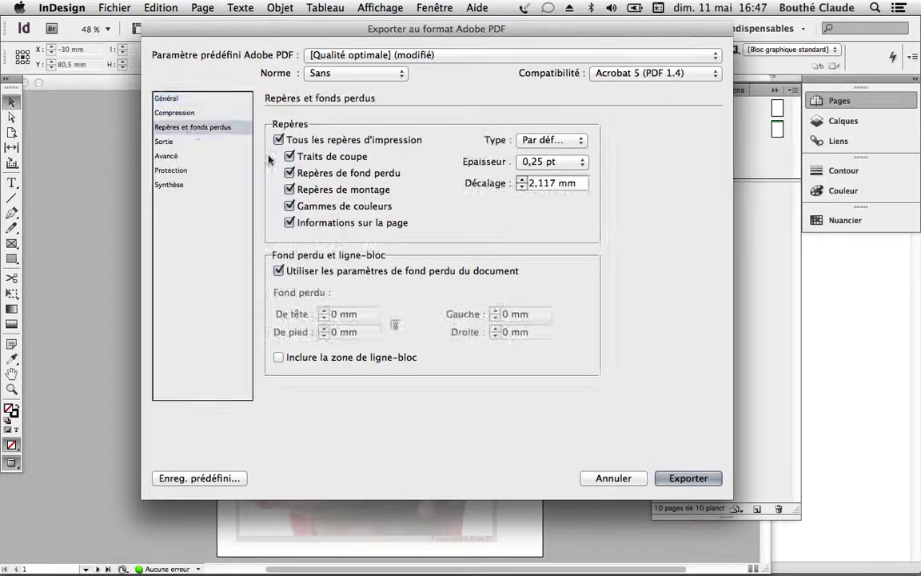
{"action": "left_click", "coordinate": [279, 140]}
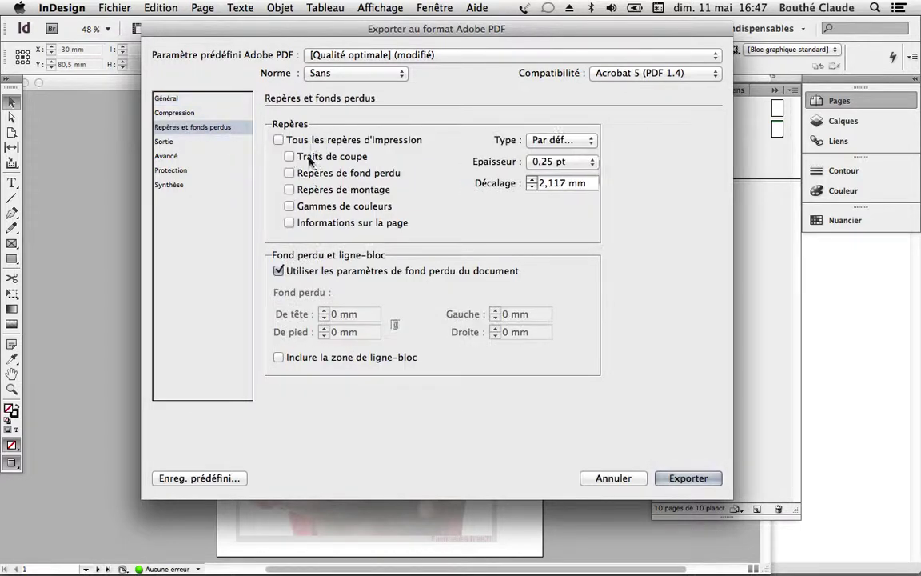
{"action": "left_click", "coordinate": [314, 274]}
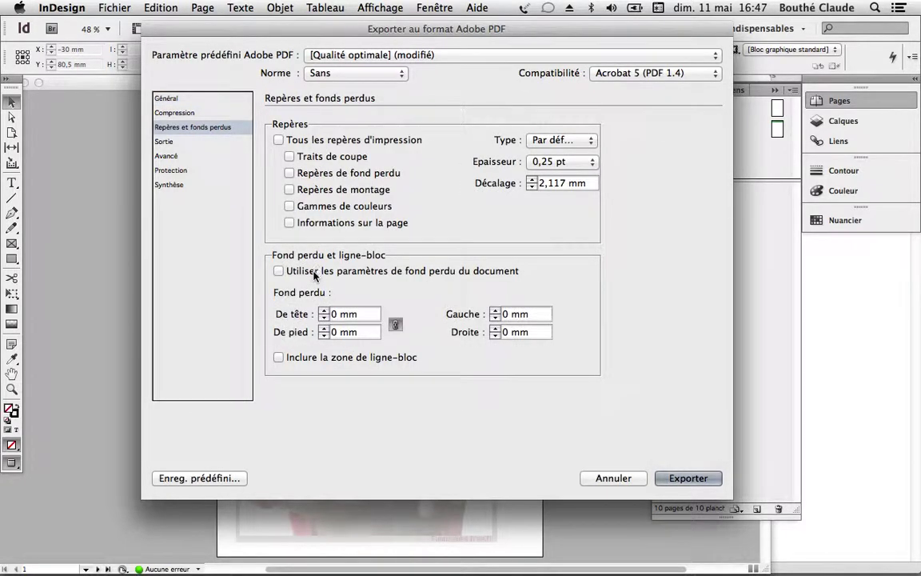
{"action": "left_click", "coordinate": [175, 99]}
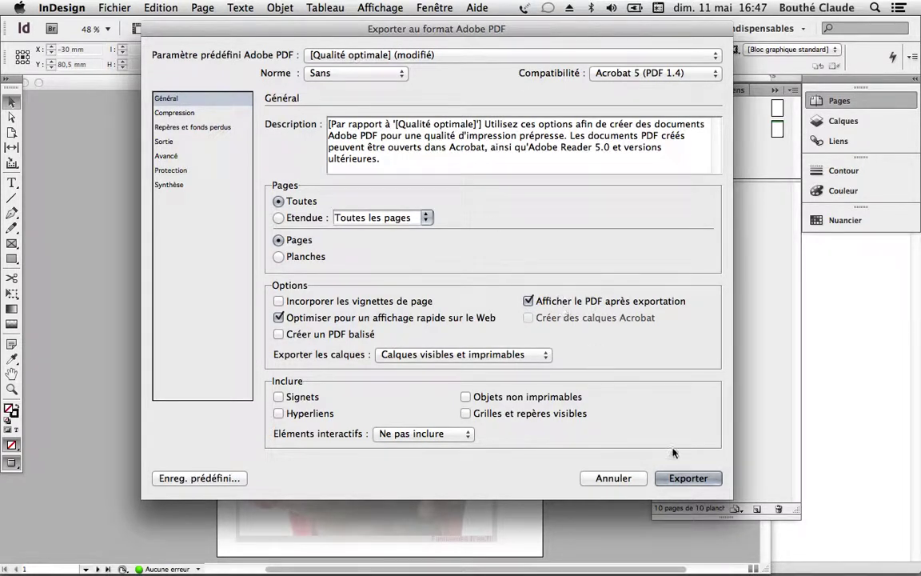
{"action": "left_click", "coordinate": [688, 479]}
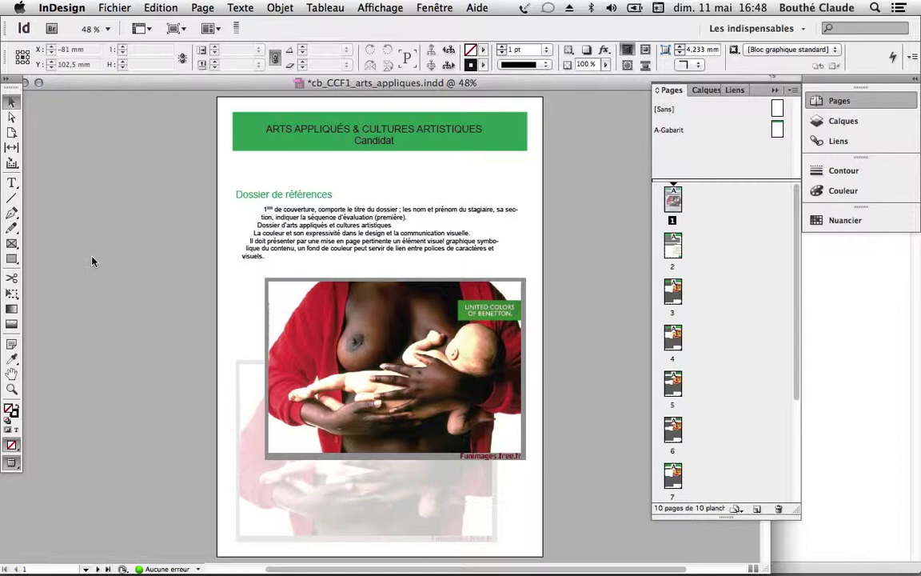
Switch to Acrobat and check the whole cover page of the re-exported cb_CCF1_arts_appliques.pdf
{"action": "mouse_move", "coordinate": [245, 546]}
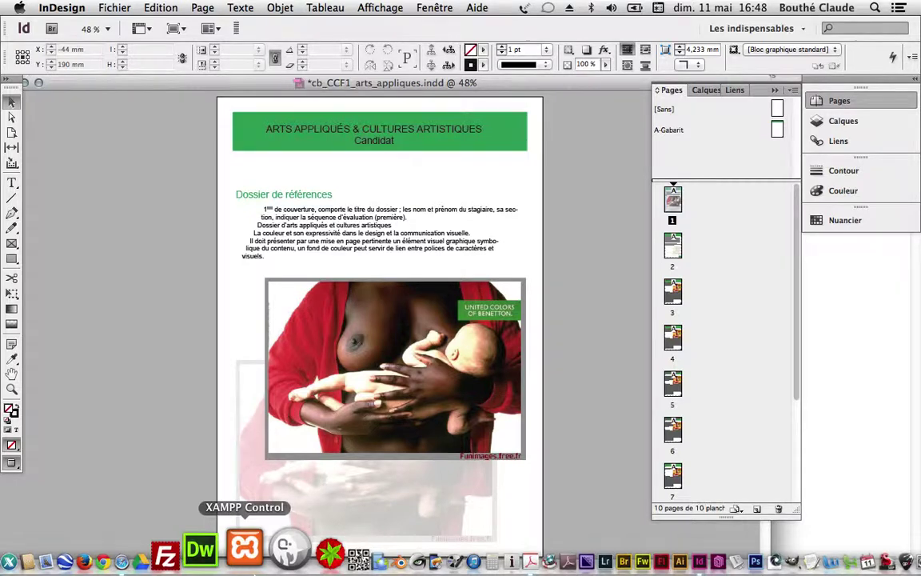
{"action": "left_click", "coordinate": [493, 550]}
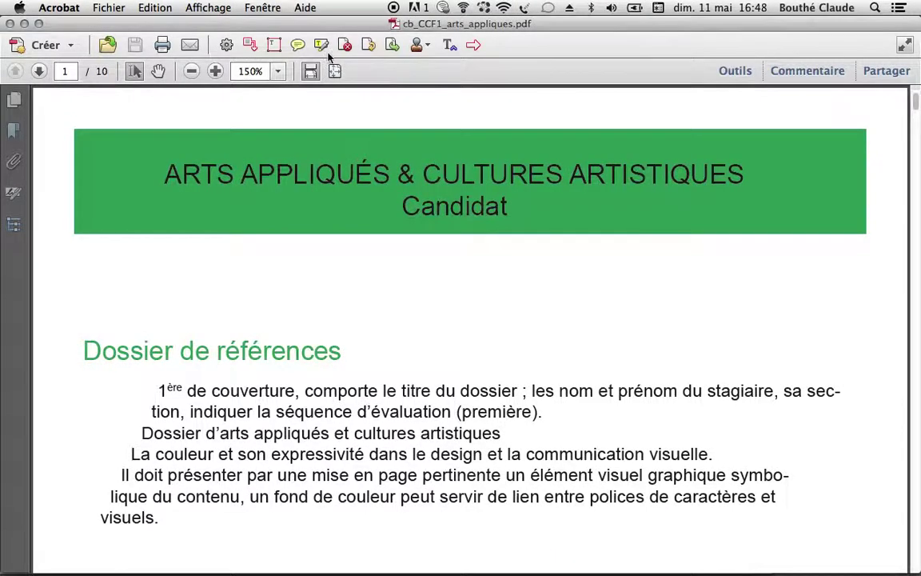
{"action": "left_click", "coordinate": [335, 70]}
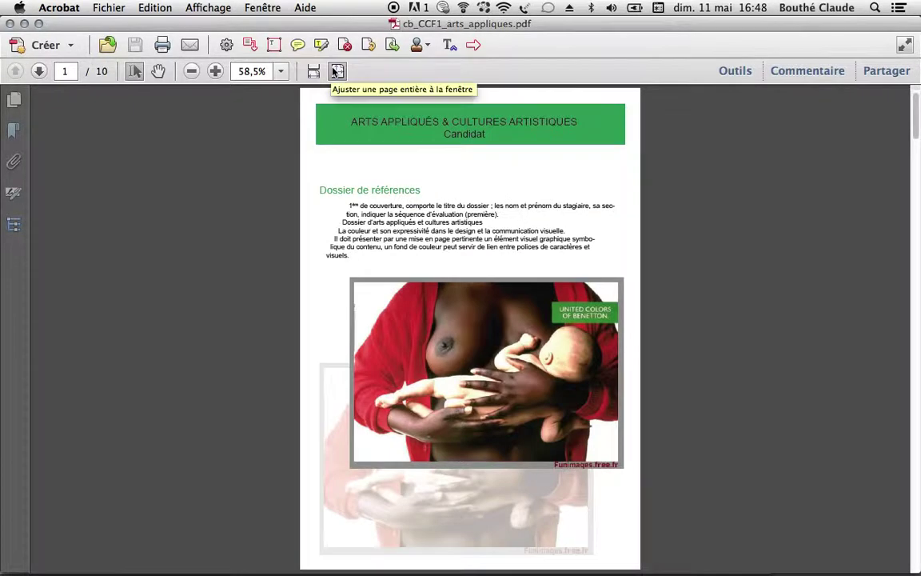